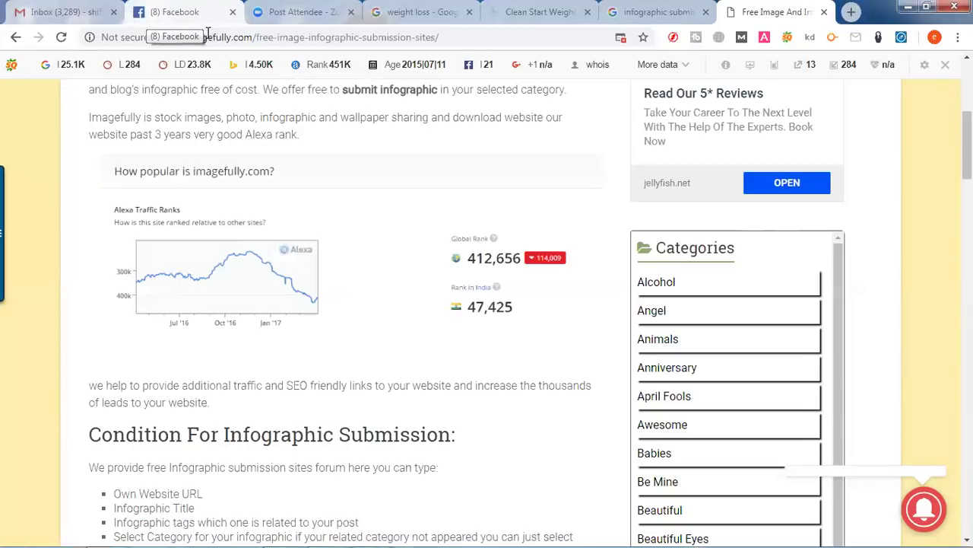
Step: Close both open chat windows on the Facebook page
left_click(186, 13)
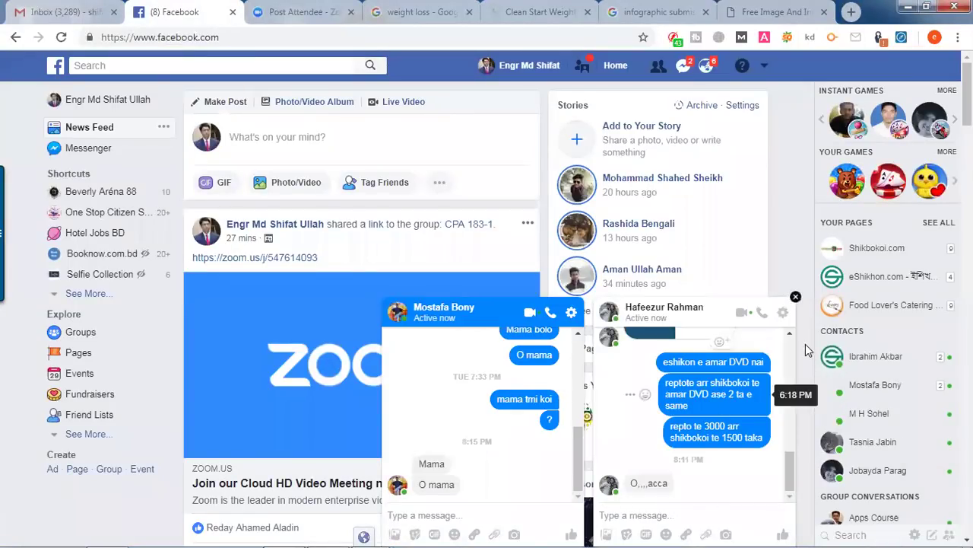
left_click(795, 302)
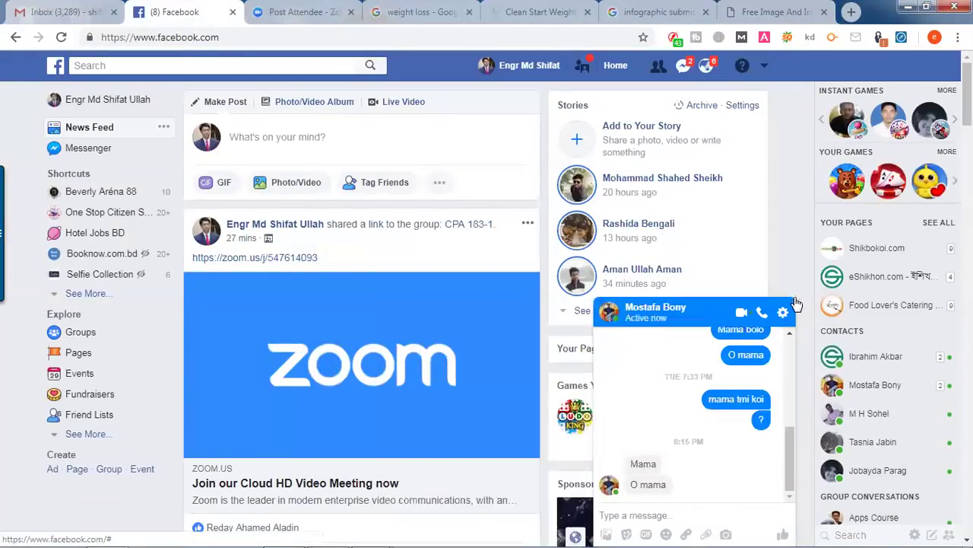
left_click(796, 303)
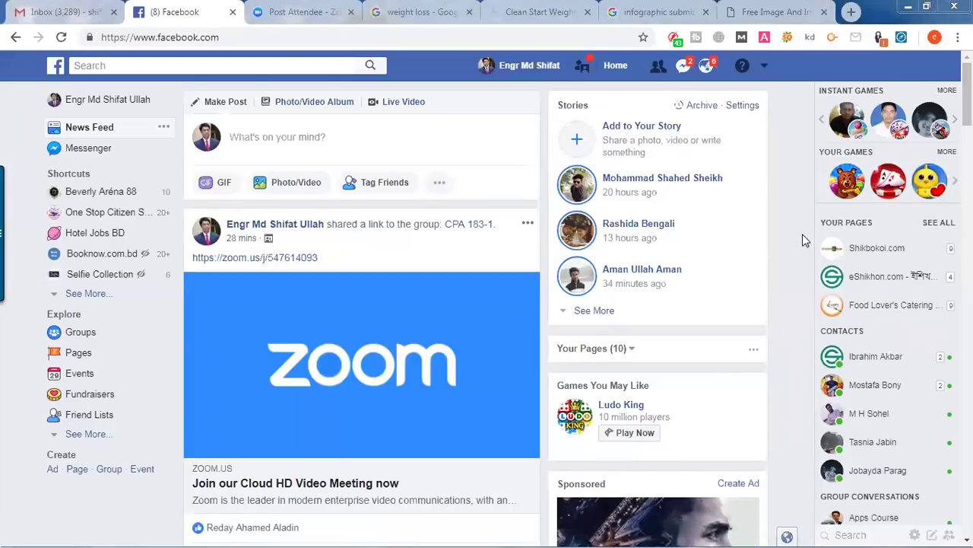
Step: Cycle through the other tabs and return to the imagefully submission page
left_click(517, 13)
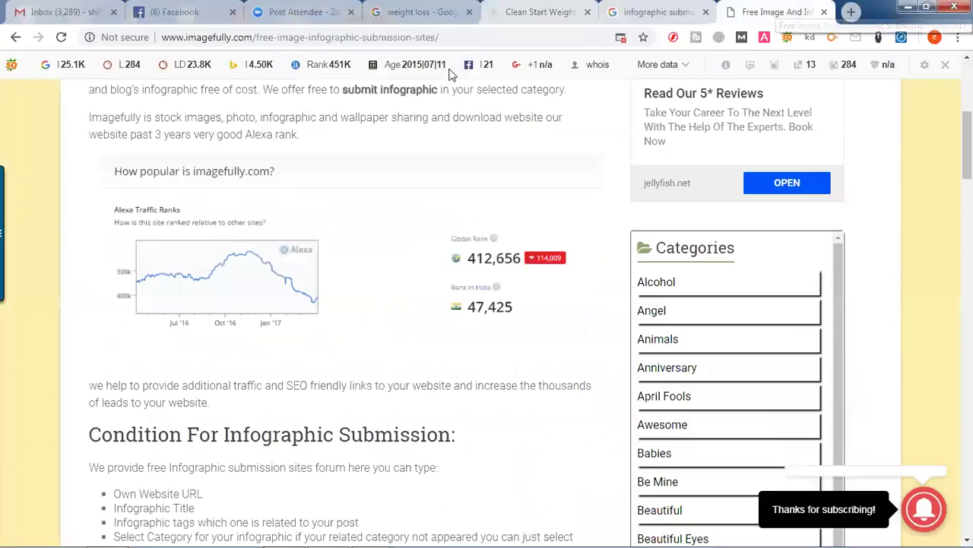
left_click(783, 12)
left_click(423, 13)
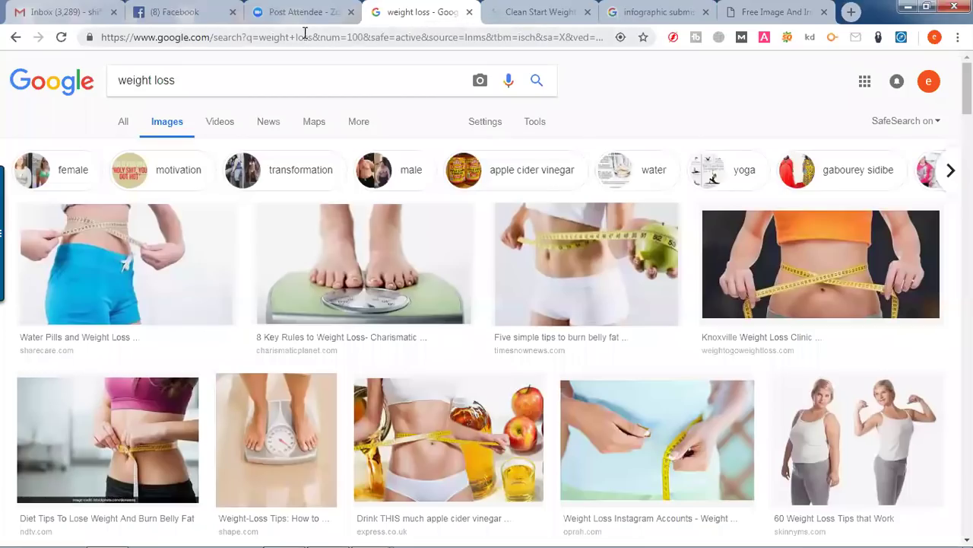
left_click(784, 12)
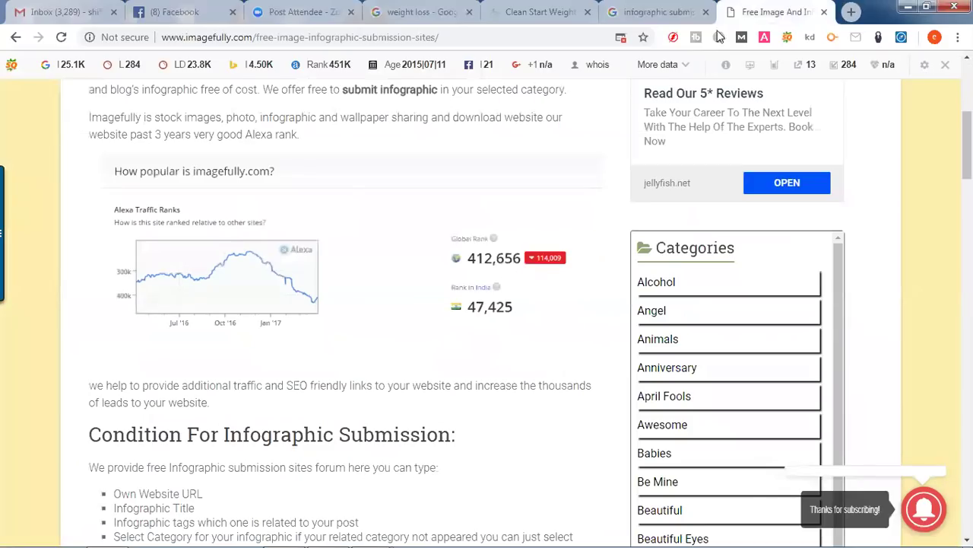
Step: Highlight the Own Website URL and other submission requirements, then clear the highlight
scroll(402, 365, "down", 3)
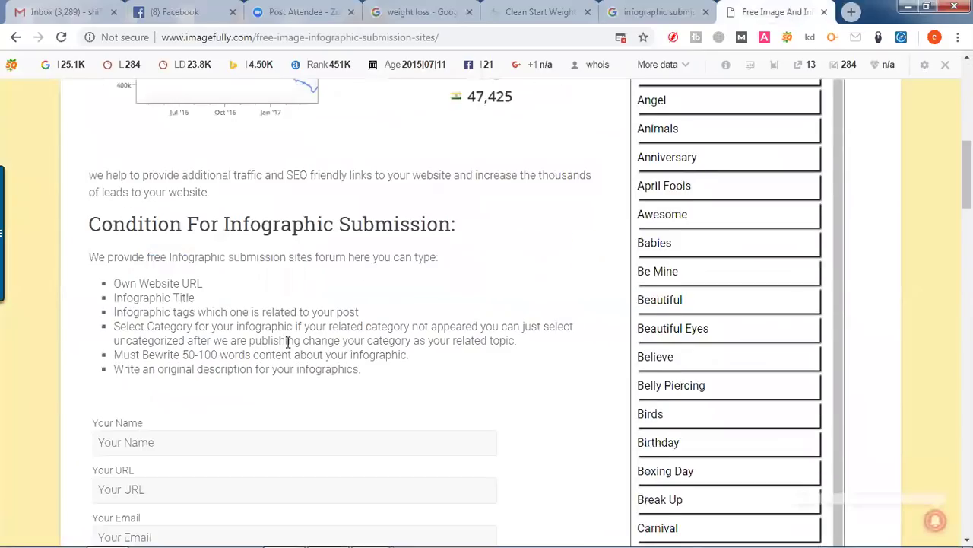
left_click_drag(114, 280, 228, 283)
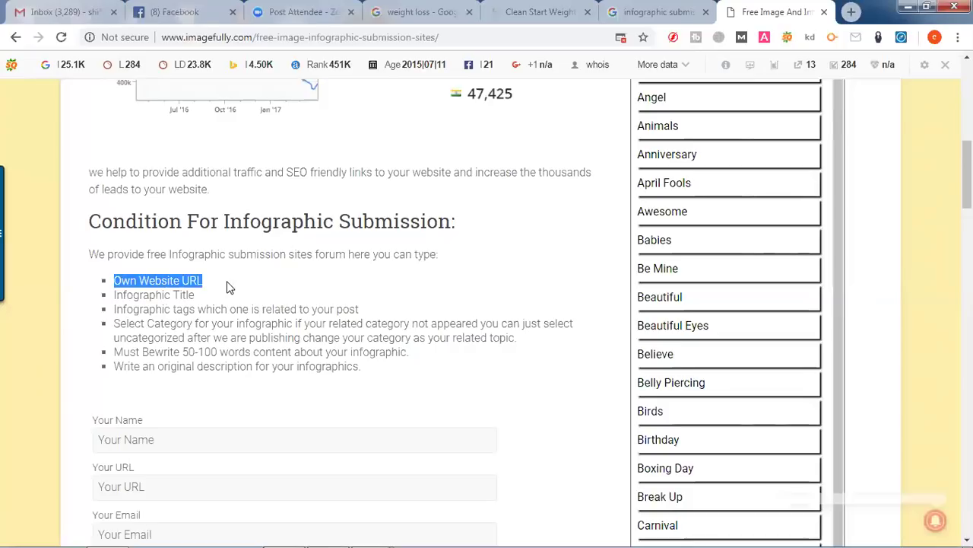
left_click_drag(116, 296, 233, 298)
left_click_drag(115, 308, 312, 316)
left_click(246, 363)
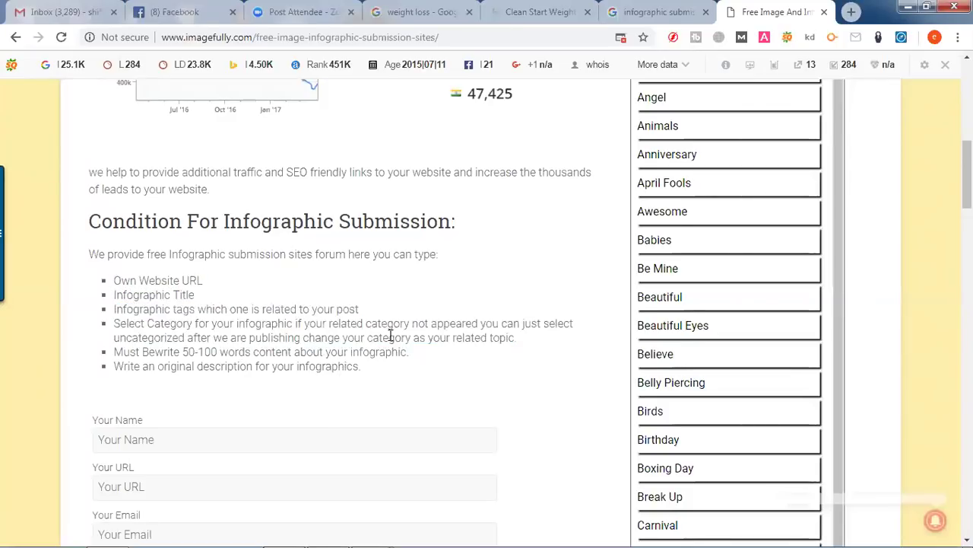
scroll(390, 335, "down", 3)
left_click(139, 153)
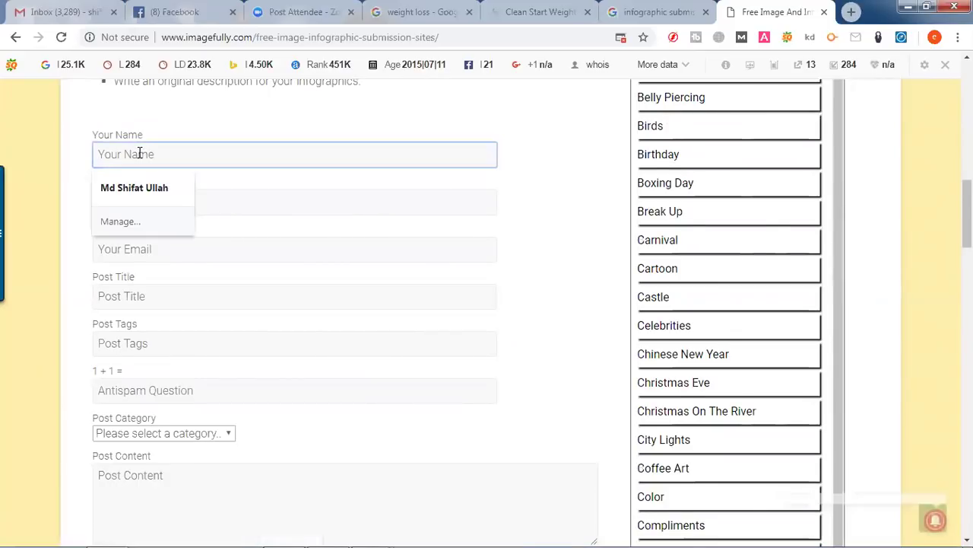
left_click(151, 200)
left_click(166, 208)
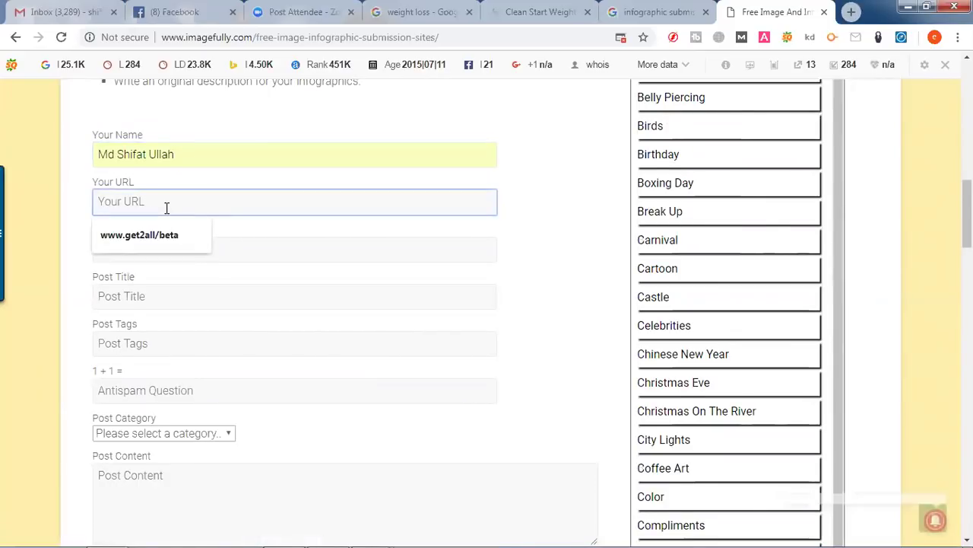
left_click(158, 236)
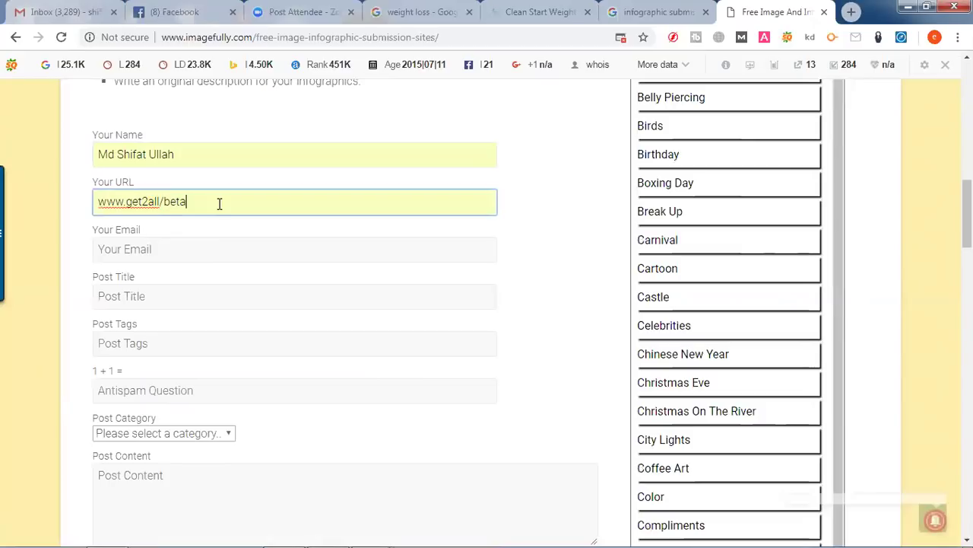
key("BackSpace")
key("BackSpace")
key("BackSpace")
key("BackSpace")
key("BackSpace")
key("BackSpace")
key("BackSpace")
key("BackSpace")
key("BackSpace")
key("BackSpace")
key("BackSpace")
key("BackSpace")
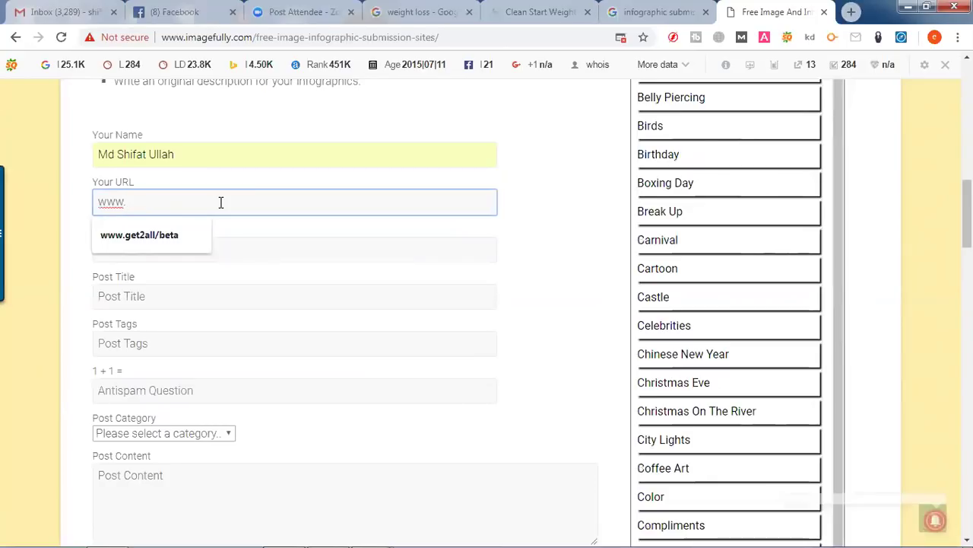
type("shikb")
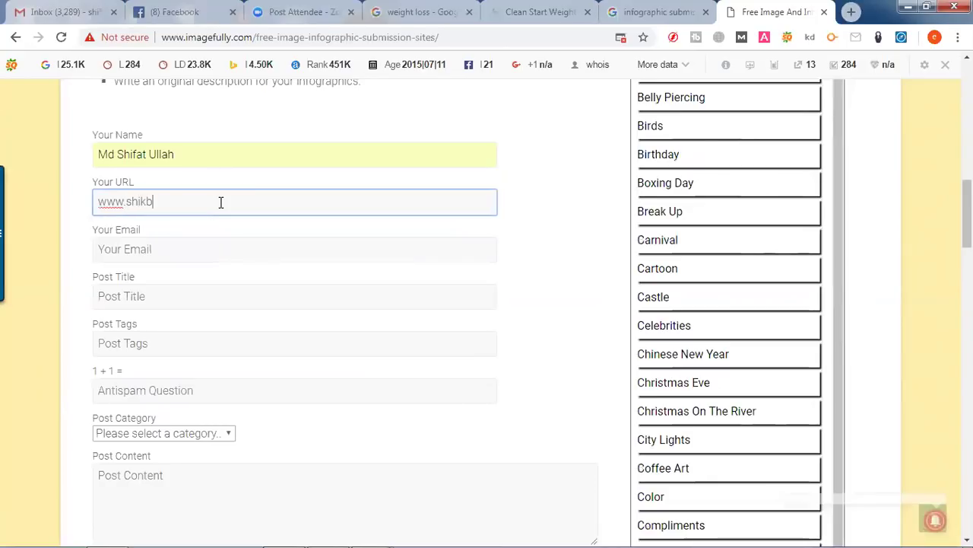
type("okoi.com")
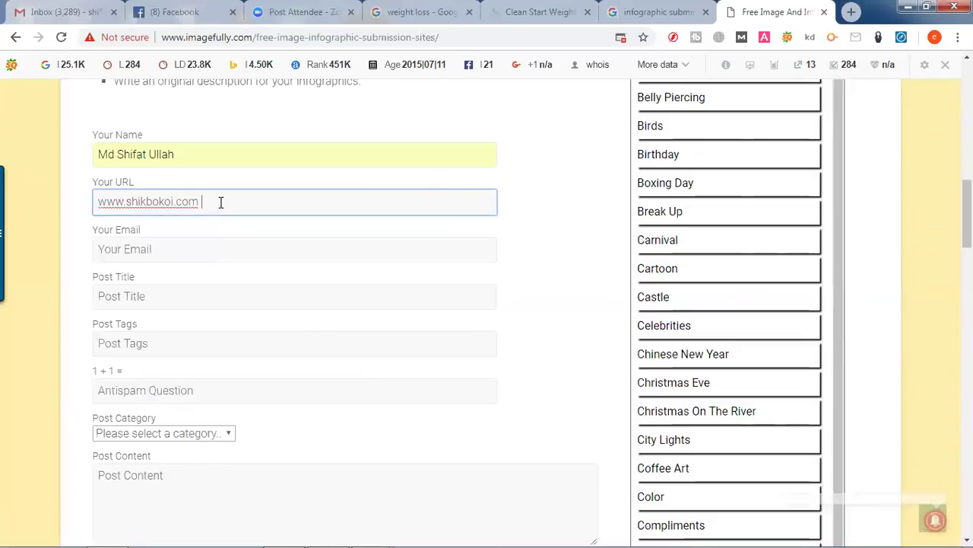
left_click(550, 254)
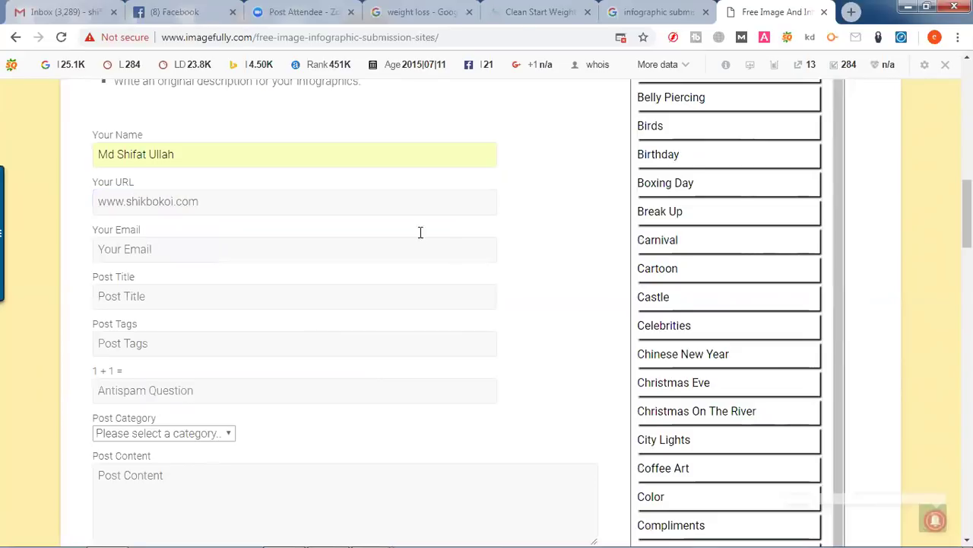
Step: Fill the e-mail and post title '7 days weight loss formula' from saved suggestions
scroll(444, 252, "down", 1)
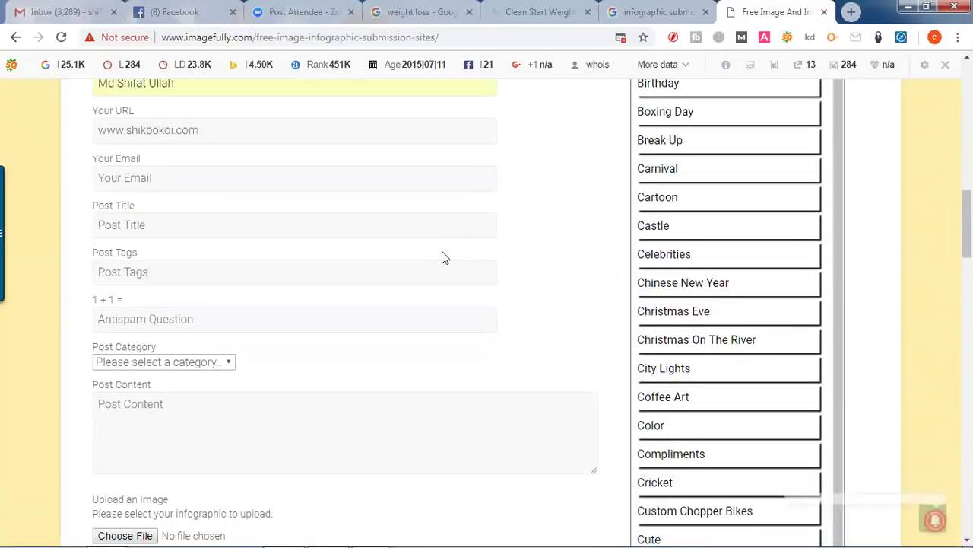
scroll(457, 312, "up", 1)
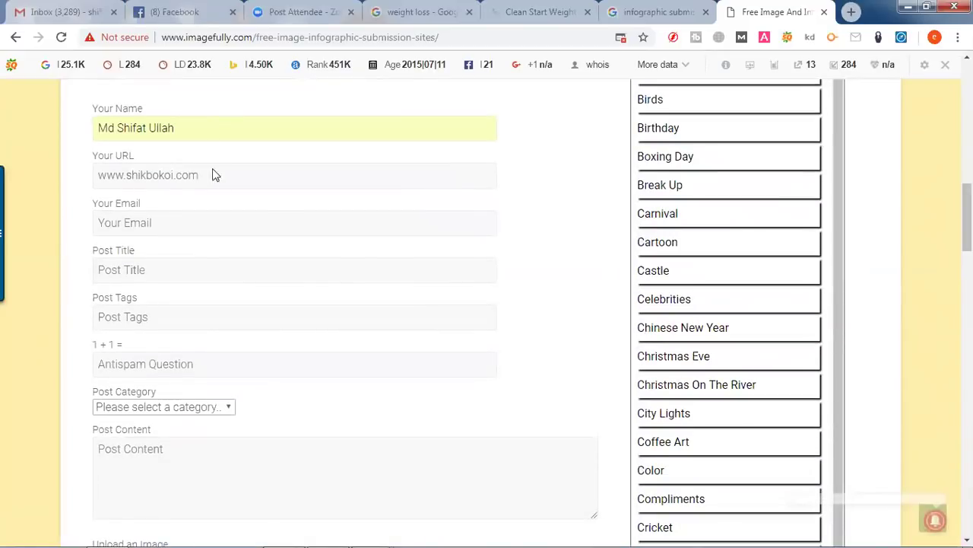
left_click(162, 219)
left_click(171, 253)
left_click(173, 269)
left_click(175, 302)
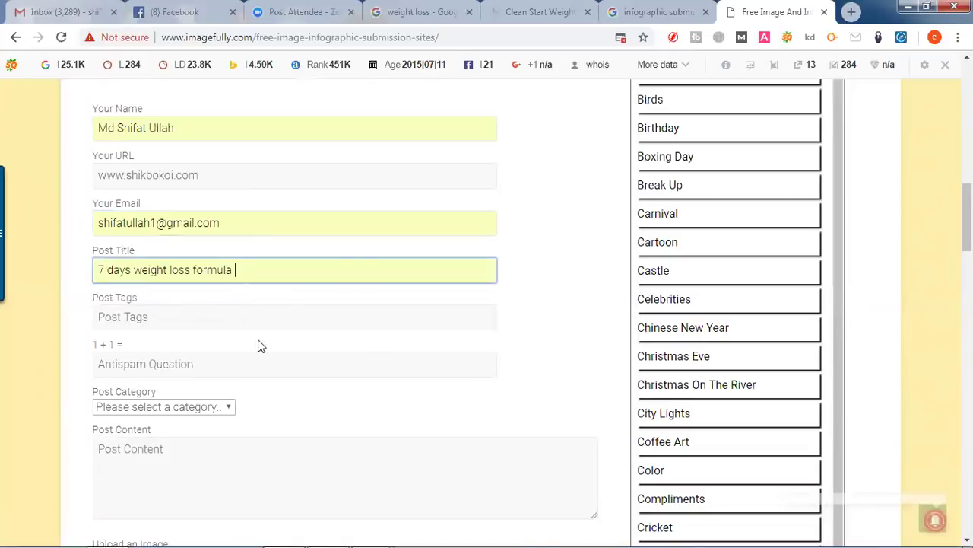
Step: Enter the first post tag 'waight loss'
left_click(216, 320)
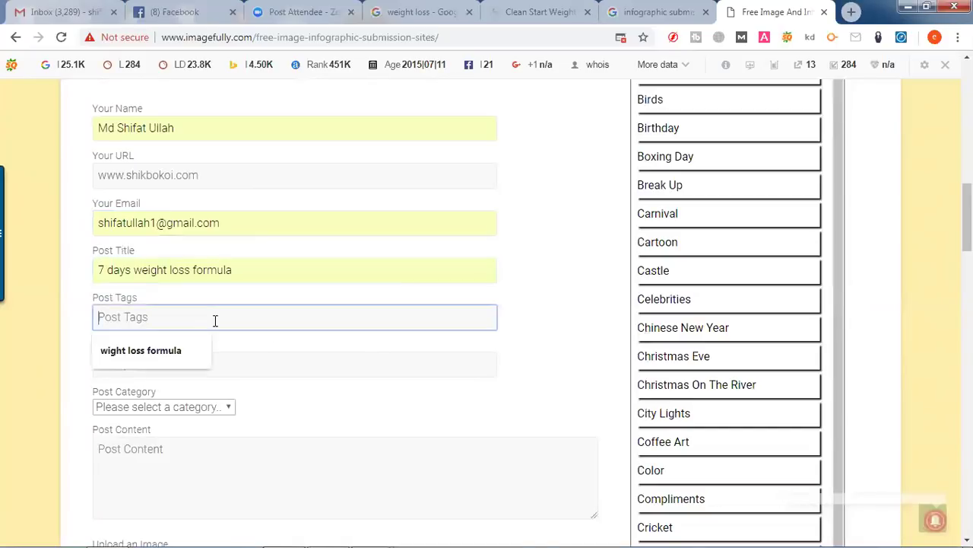
left_click(76, 313)
left_click(143, 320)
left_click(580, 305)
left_click(311, 311)
left_click(595, 283)
left_click(401, 312)
type("waight loss,")
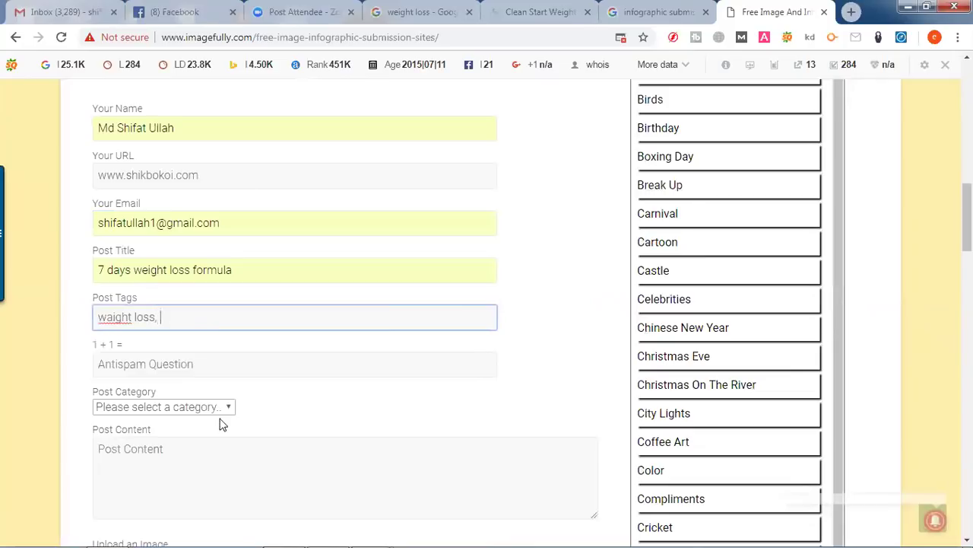
Step: Correct the tag spelling from 'waight' to 'weight' using the spelling suggestions
right_click(137, 311)
left_click(91, 323)
right_click(105, 318)
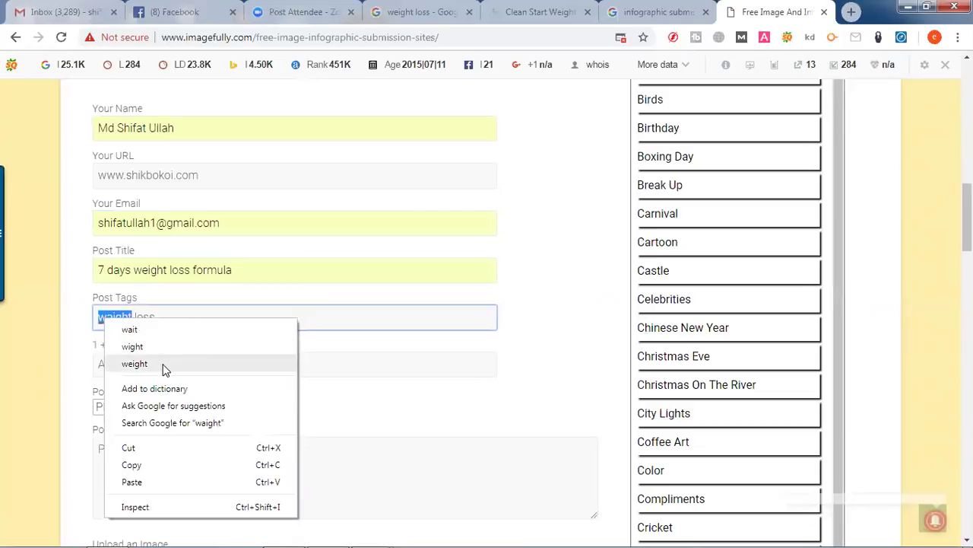
left_click(135, 363)
Step: Add tags 'beauty concept' and 'health care', and answer the antispam question with 2
type(",")
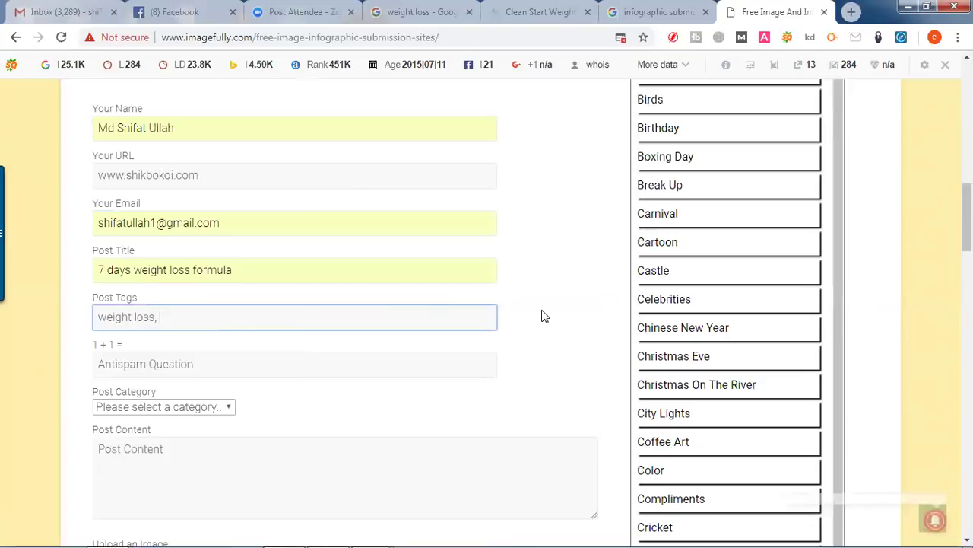
type("beauty concept ")
type(" health care")
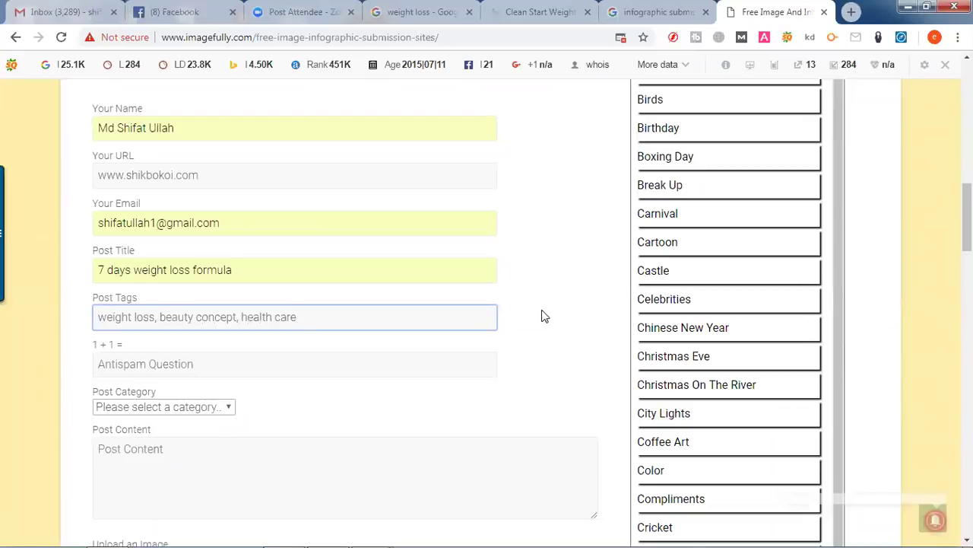
type(",")
left_click(291, 362)
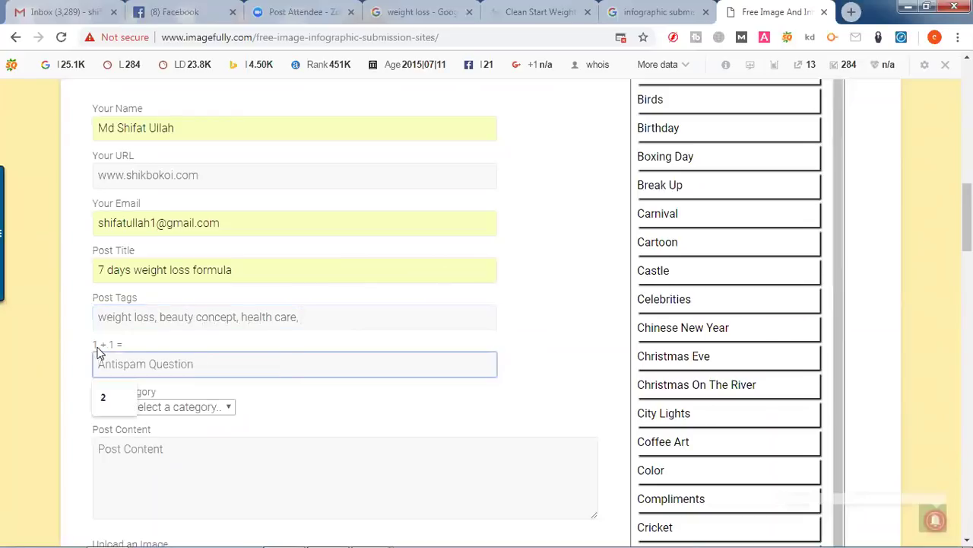
left_click(96, 397)
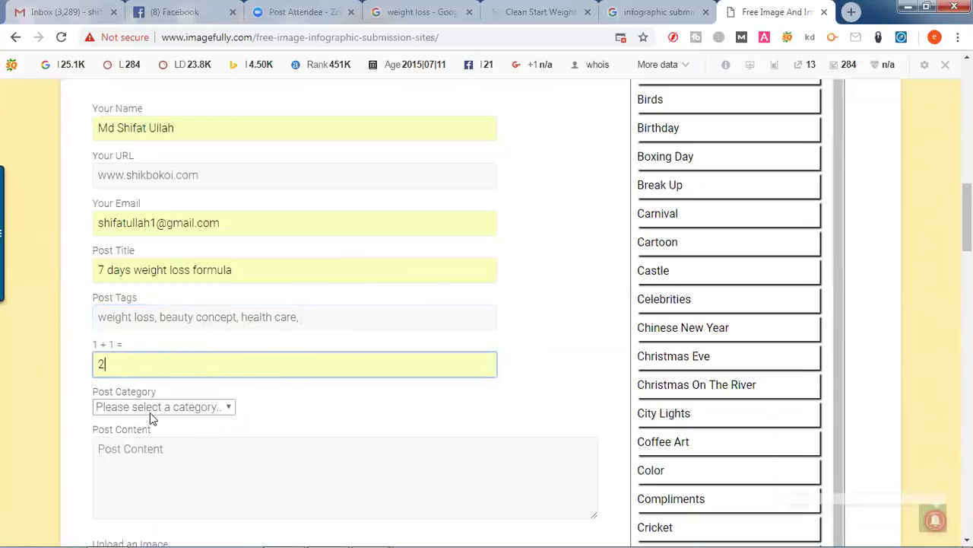
Step: Browse the post category list and choose Babies
left_click(178, 409)
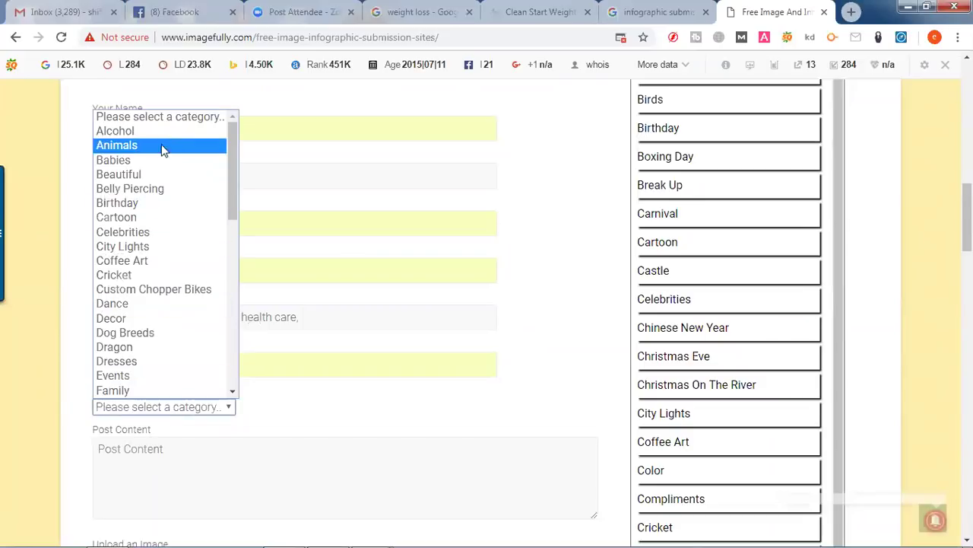
scroll(176, 312, "down", 2)
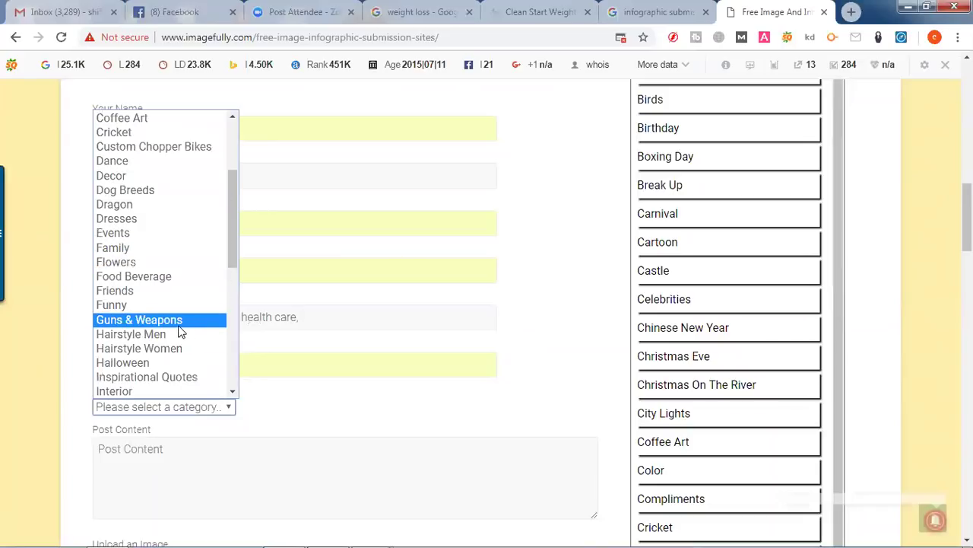
scroll(180, 331, "down", 2)
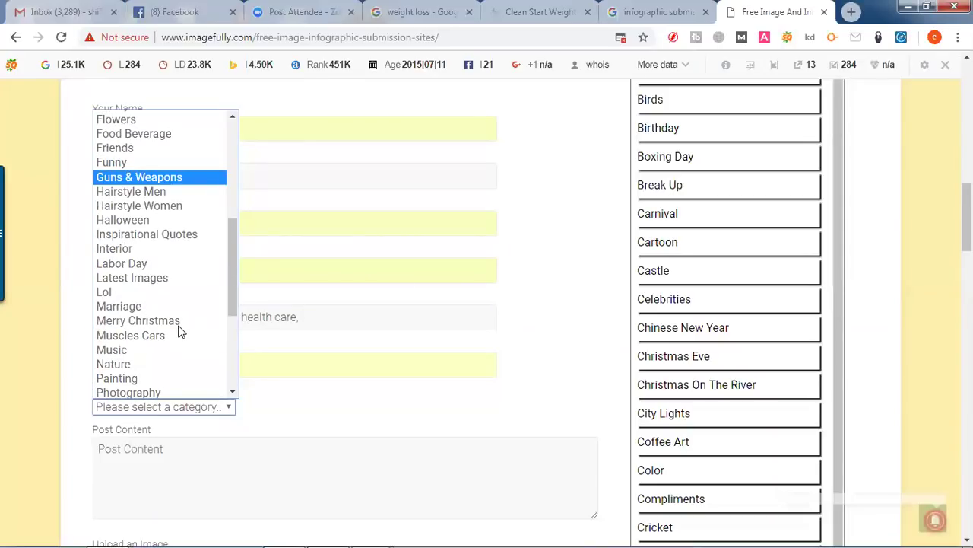
scroll(183, 293, "down", 1)
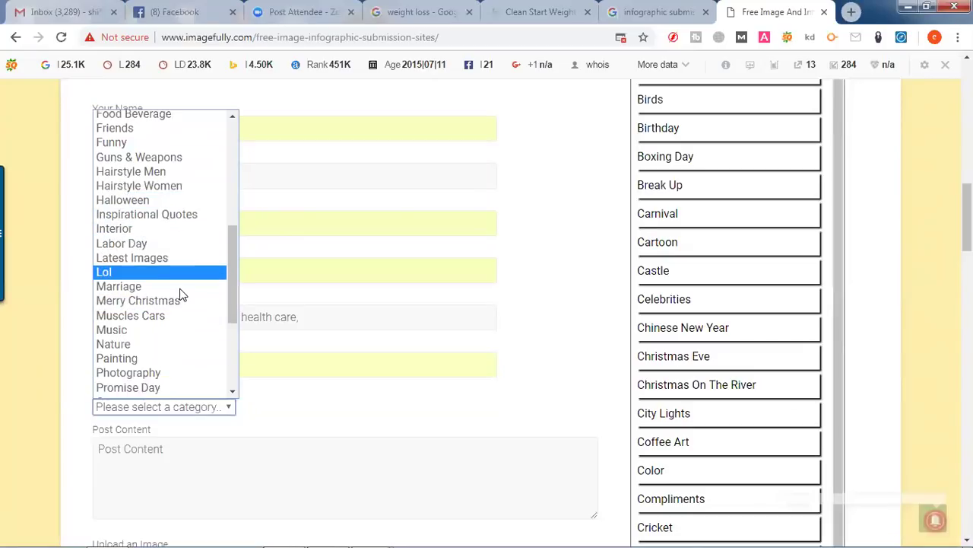
scroll(181, 298, "down", 2)
key("h")
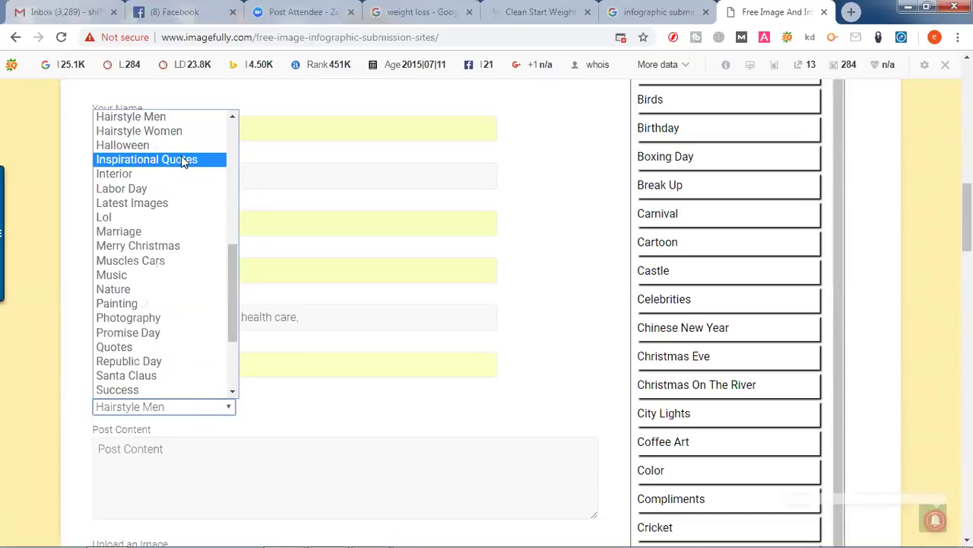
key("h")
key("h")
key("h")
key("h")
key("h")
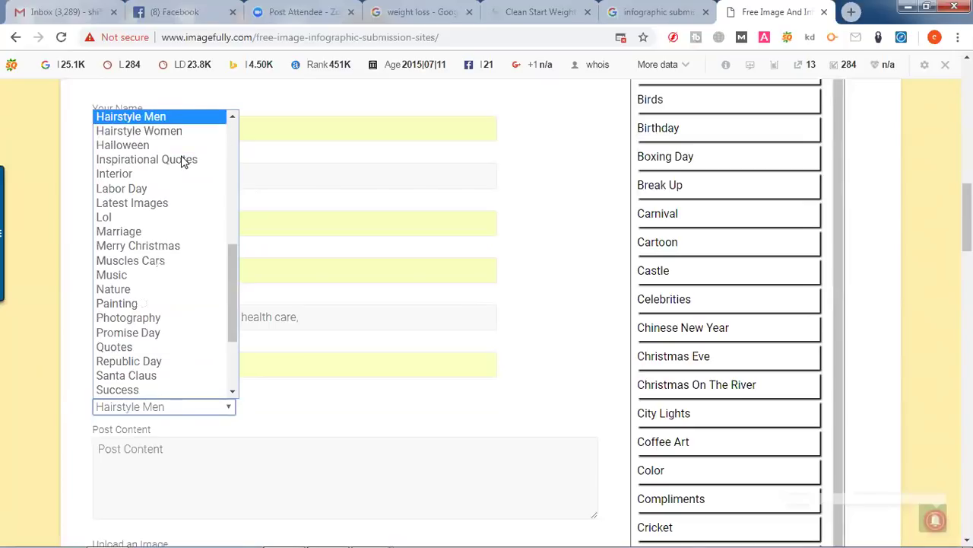
key("b")
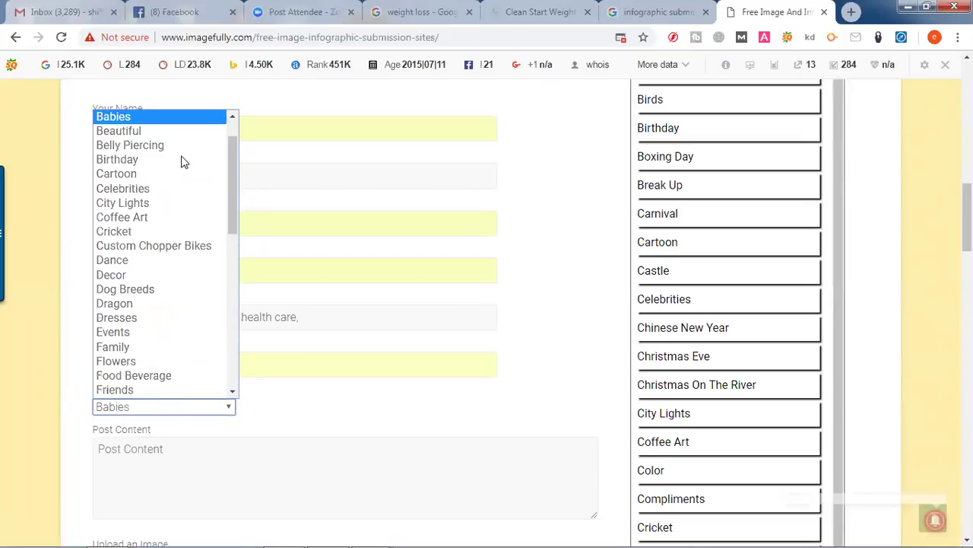
key("b")
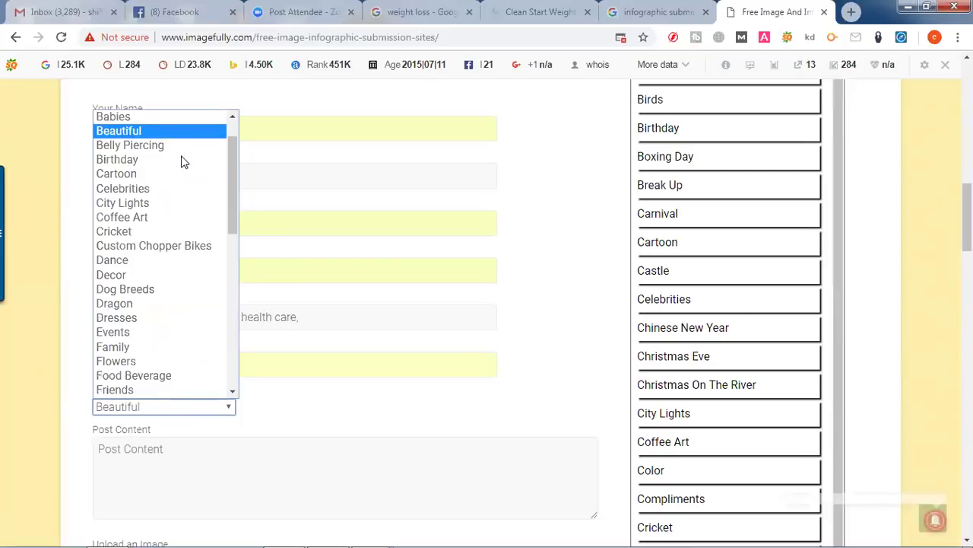
key("b")
key("b")
key("b")
key("b")
key("b")
key("b")
key("b")
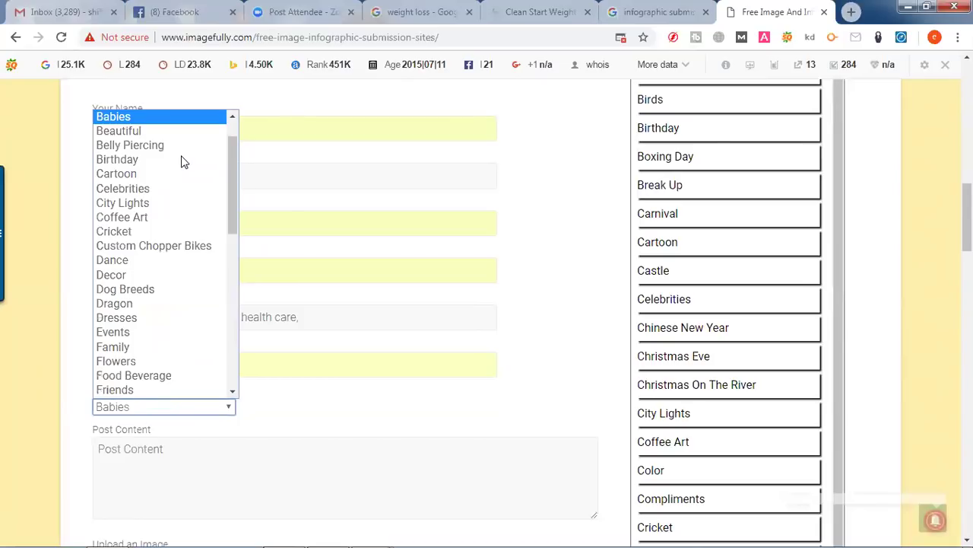
left_click(614, 347)
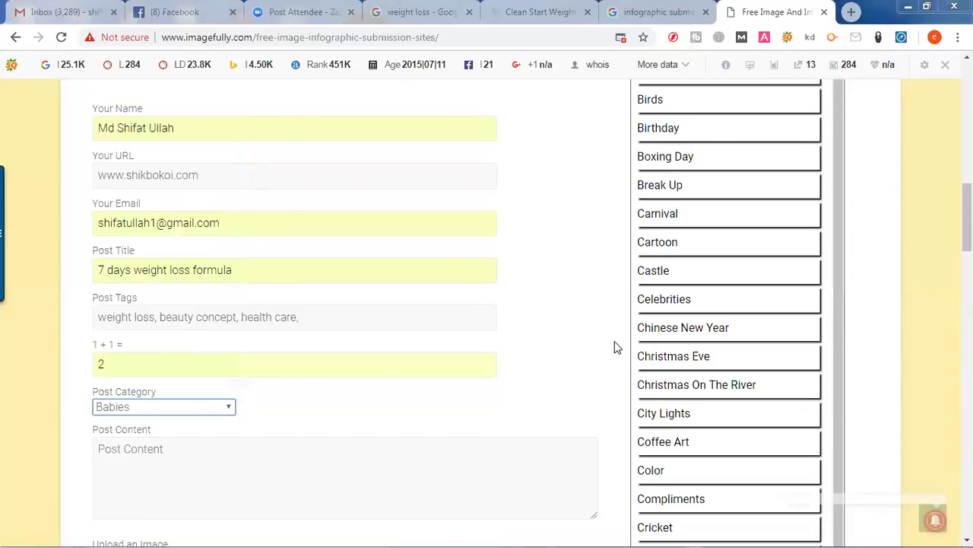
Step: Reopen the category list, look at Winter, and set the category back to Babies
left_click(200, 404)
scroll(176, 293, "down", 5)
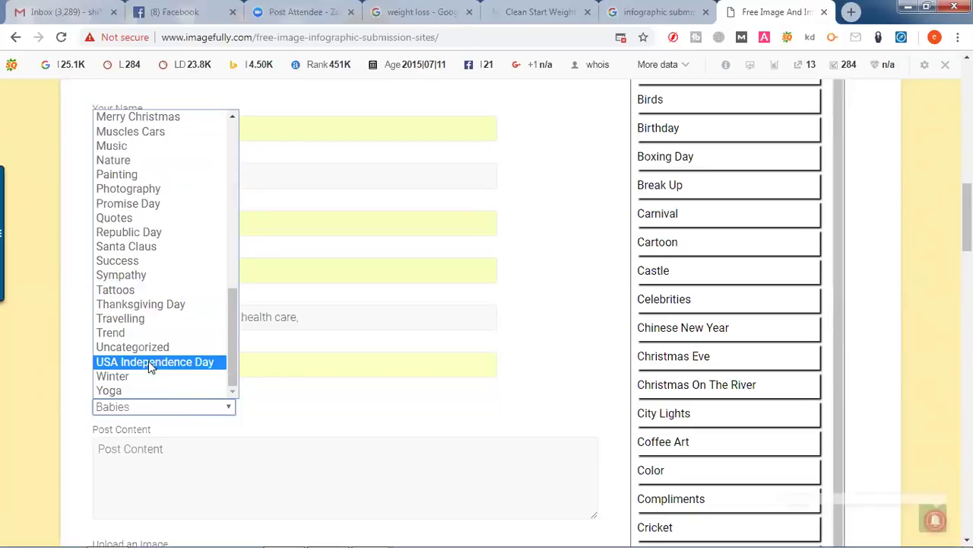
key("w")
key("w")
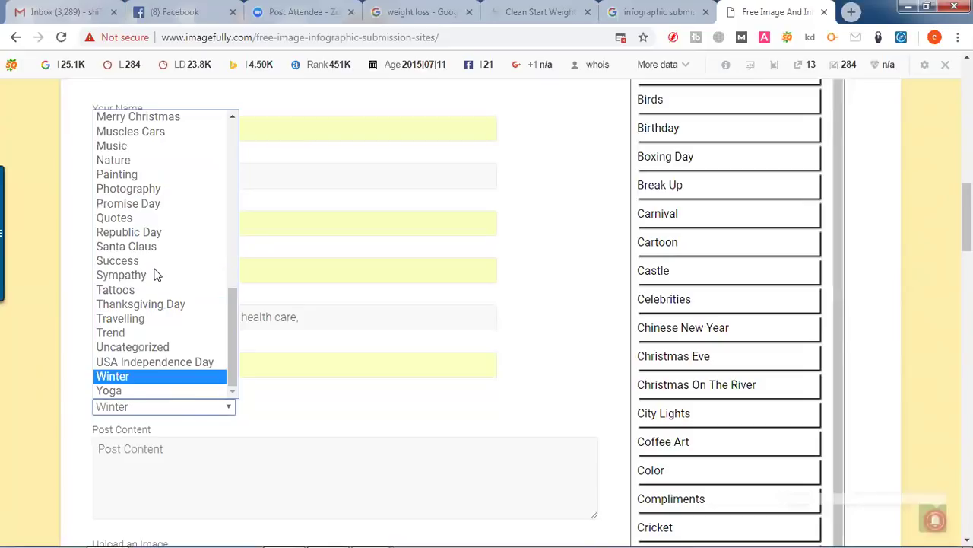
scroll(162, 278, "up", 6)
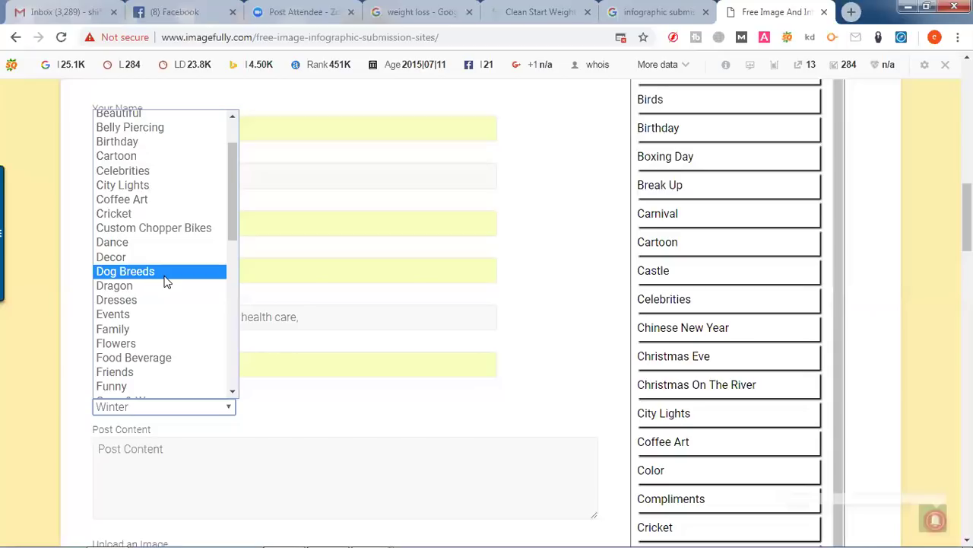
scroll(163, 278, "up", 2)
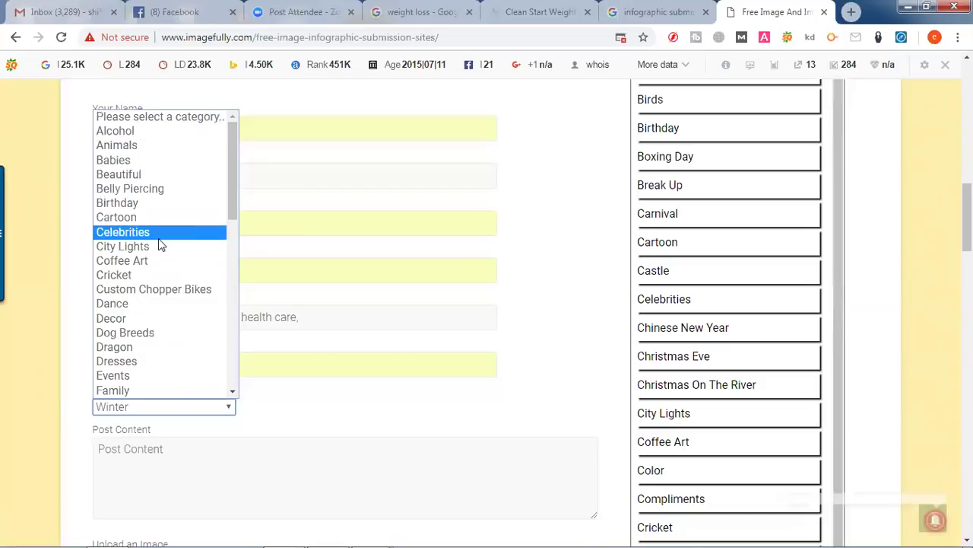
left_click(190, 166)
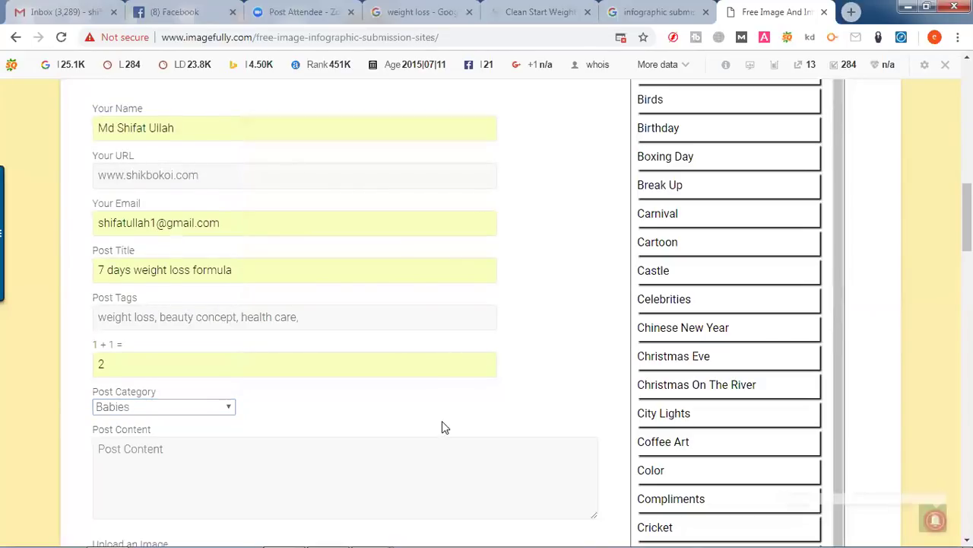
scroll(454, 388, "down", 3)
Step: Type 'Would you like to get reduse your extra fa' into the Post Content box
left_click(251, 294)
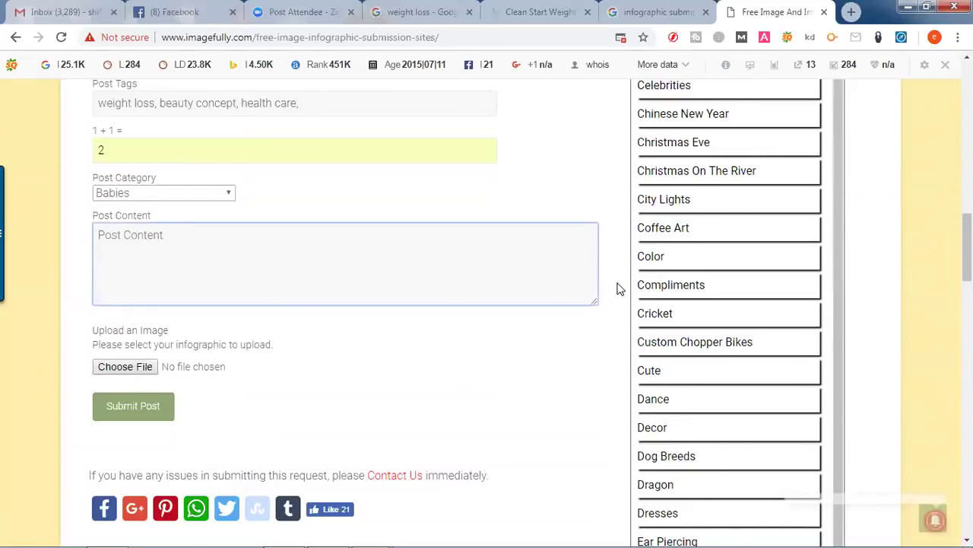
type("Would you like to getr")
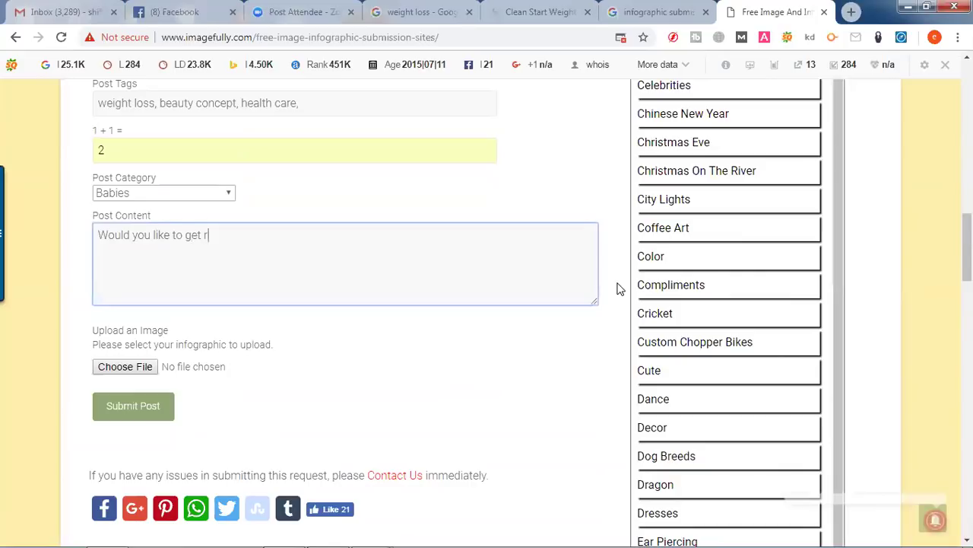
type("eduse your extra fac")
key("BackSpace")
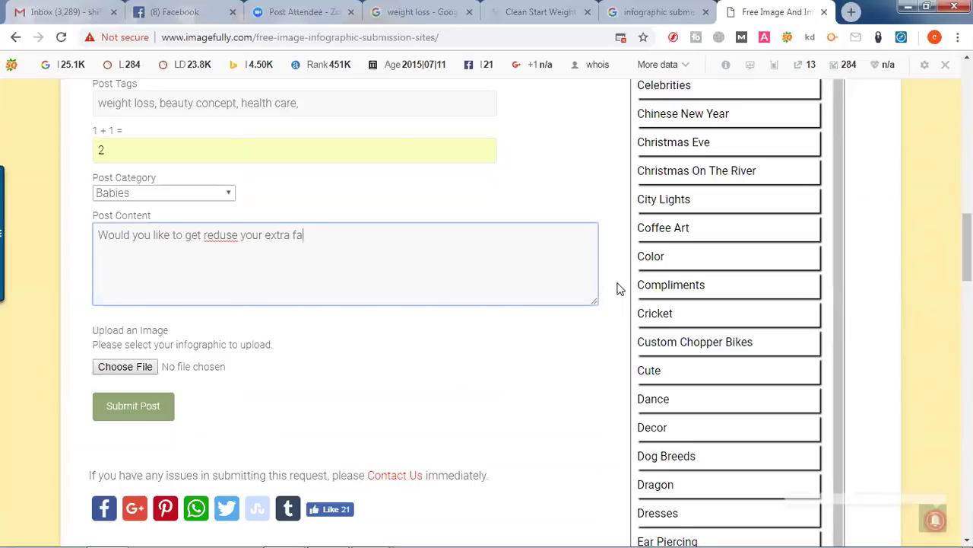
Step: Replace the misspelled 'reduse' with 'reduce' in the post content
right_click(227, 235)
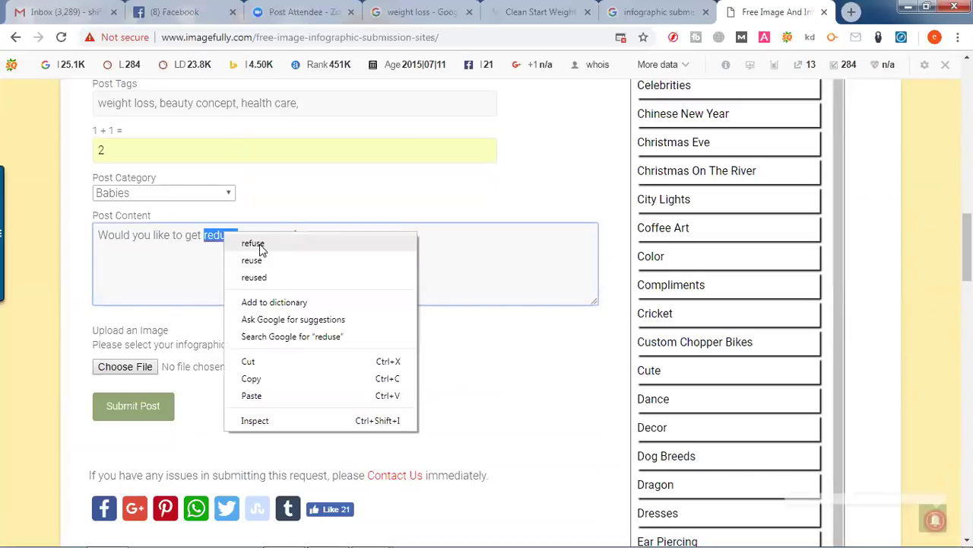
left_click(287, 277)
key("BackSpace")
key("BackSpace")
key("BackSpace")
key("BackSpace")
key("BackSpace")
key("BackSpace")
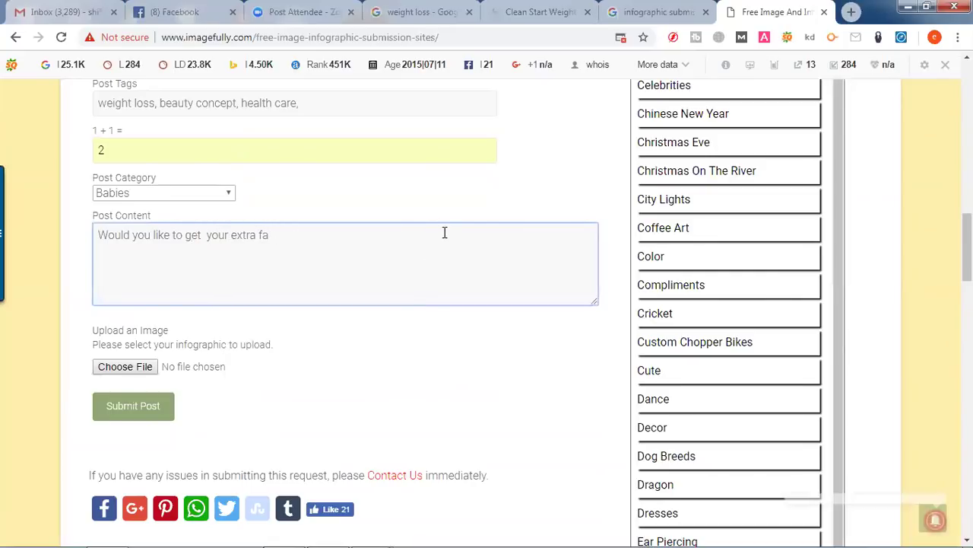
type("reduce")
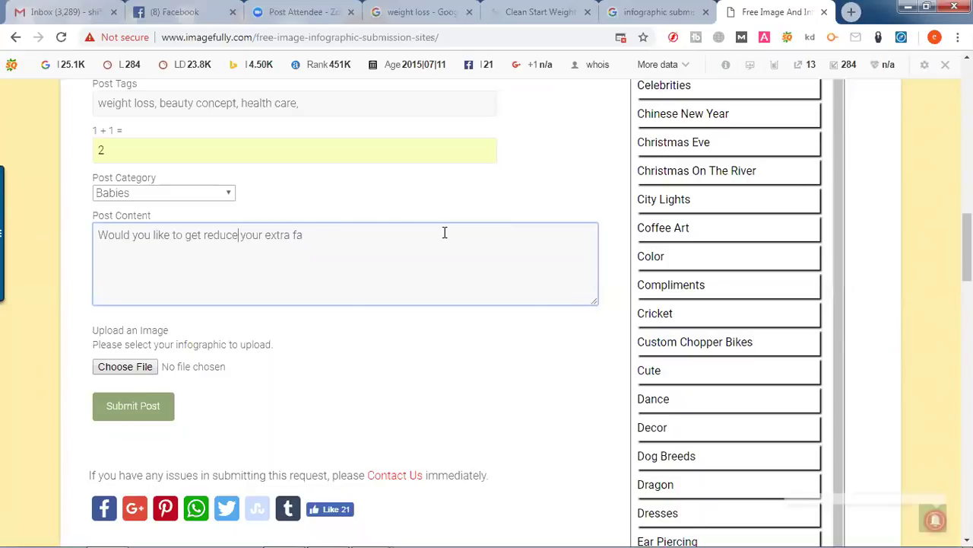
Step: Finish the content so it ends 'extra fat? just follow below steps,......'
left_click(335, 229)
type("t")
type("? just follow be")
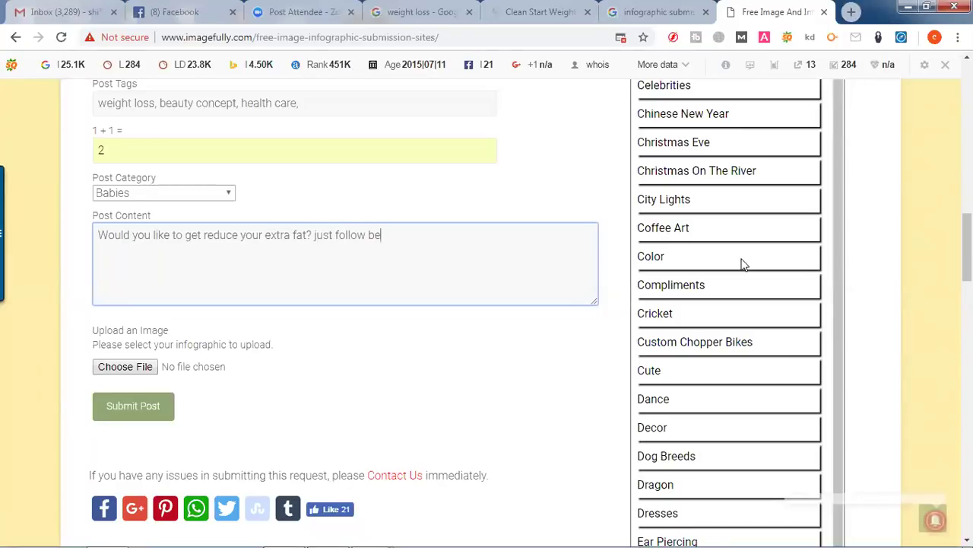
type("low steps")
type(",")
type("......")
scroll(339, 395, "up", 5)
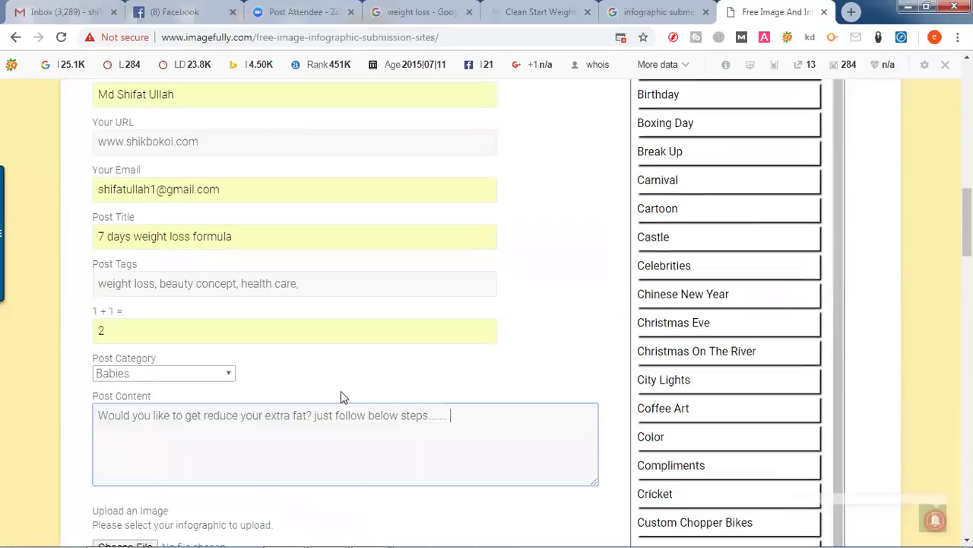
scroll(437, 432, "down", 4)
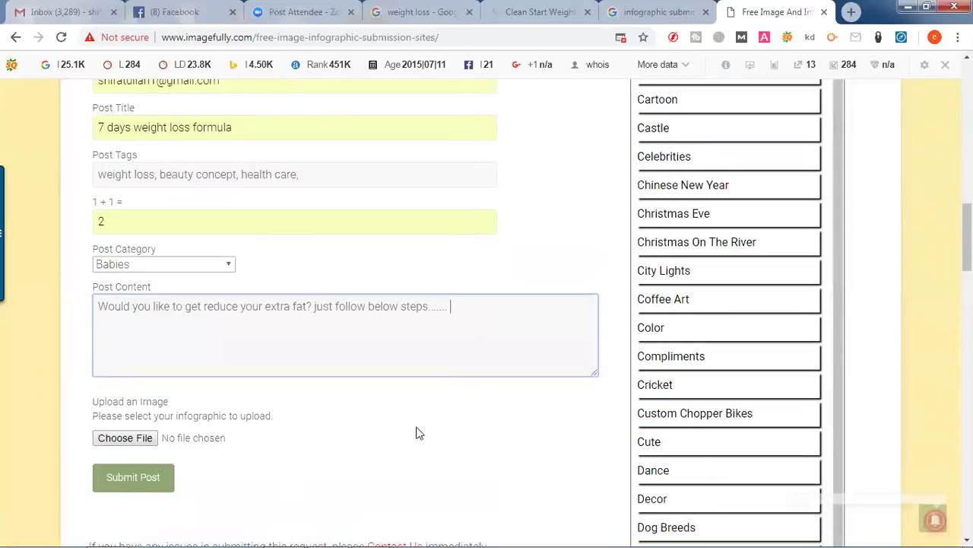
left_click(129, 441)
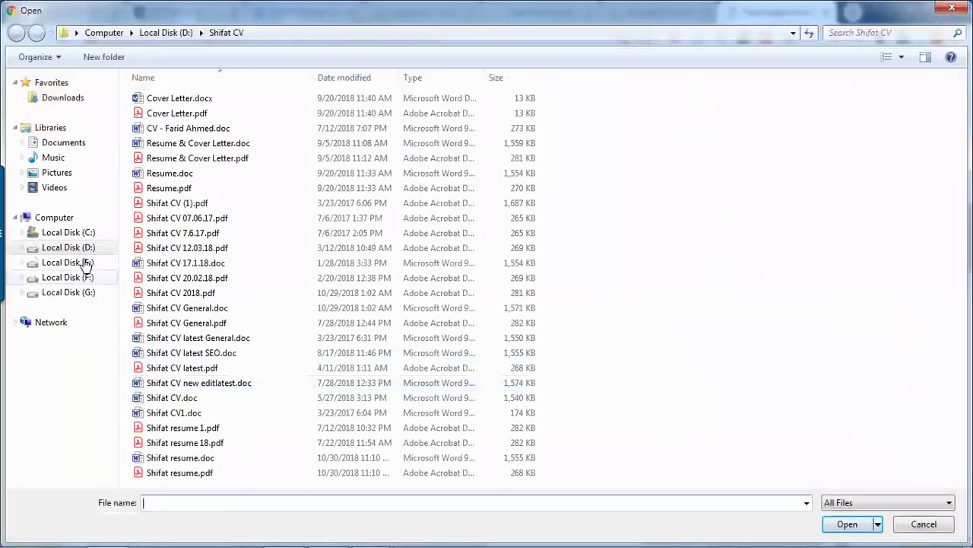
left_click(73, 247)
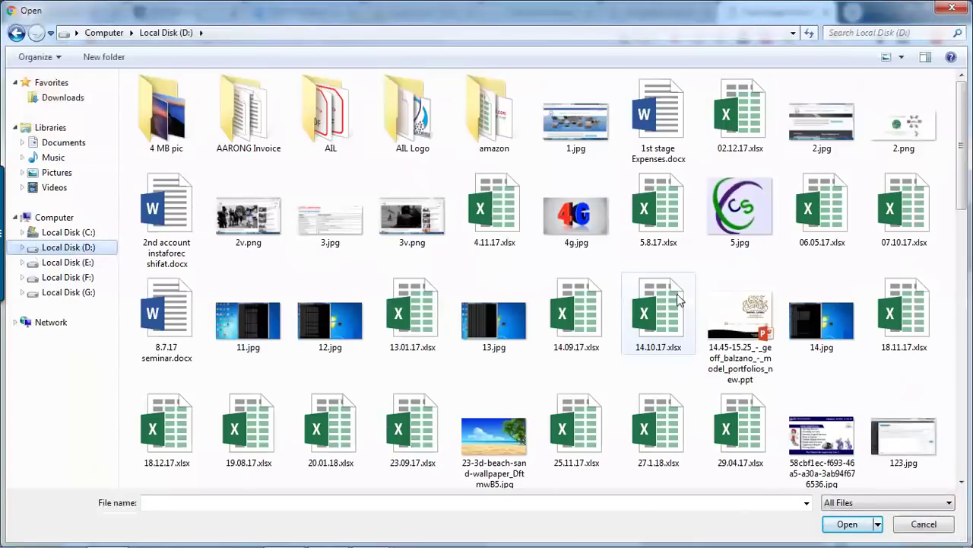
left_click(925, 523)
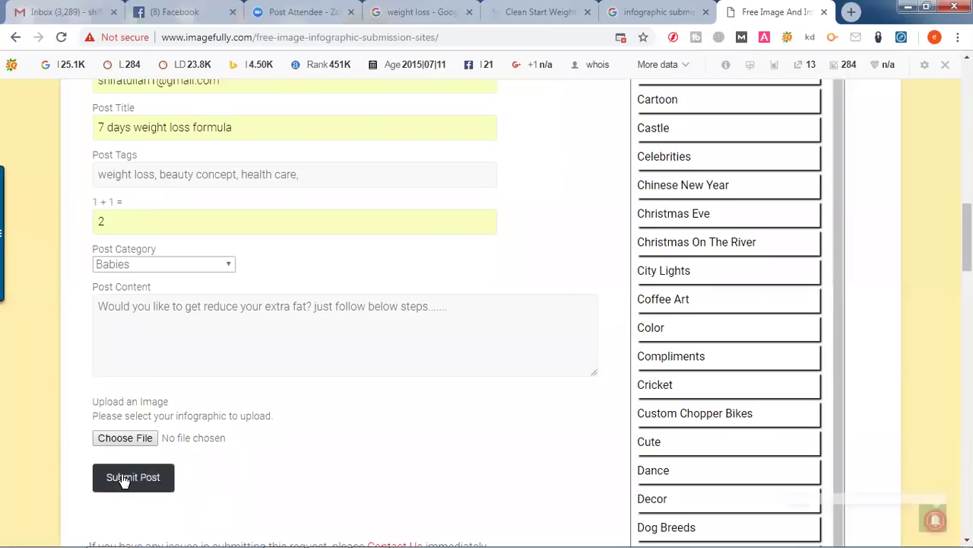
Step: Review the filled submission form by scrolling, then open a new tab on Google
scroll(360, 466, "up", 15)
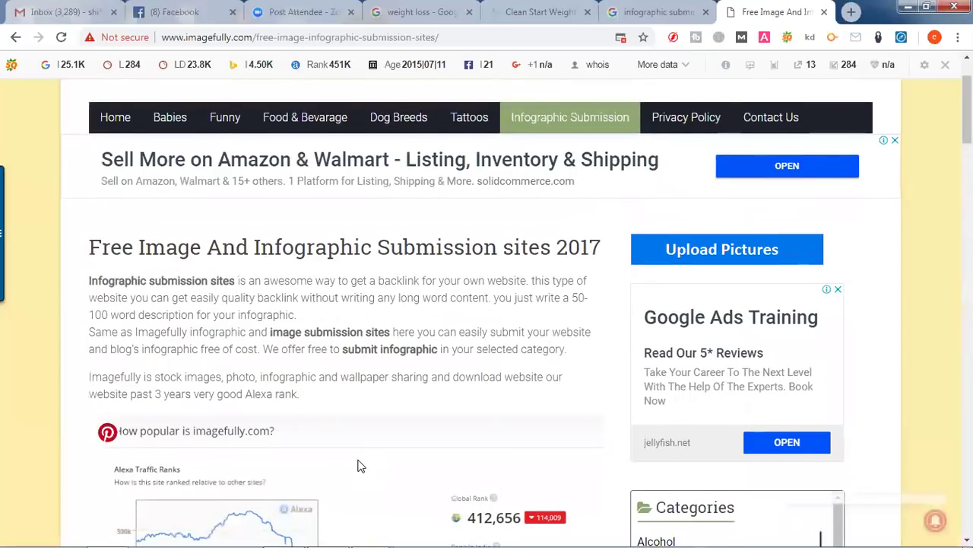
scroll(360, 466, "down", 10)
scroll(359, 460, "down", 4)
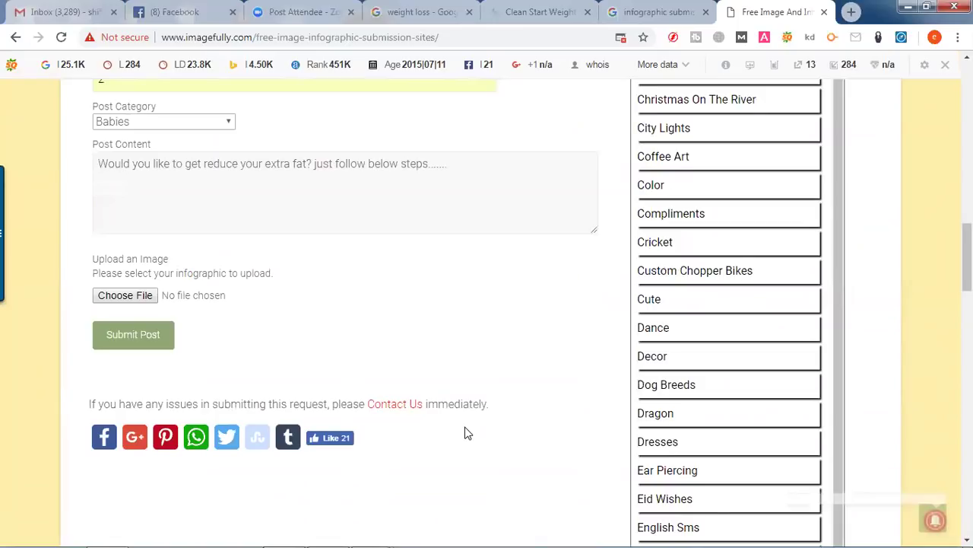
scroll(467, 430, "up", 5)
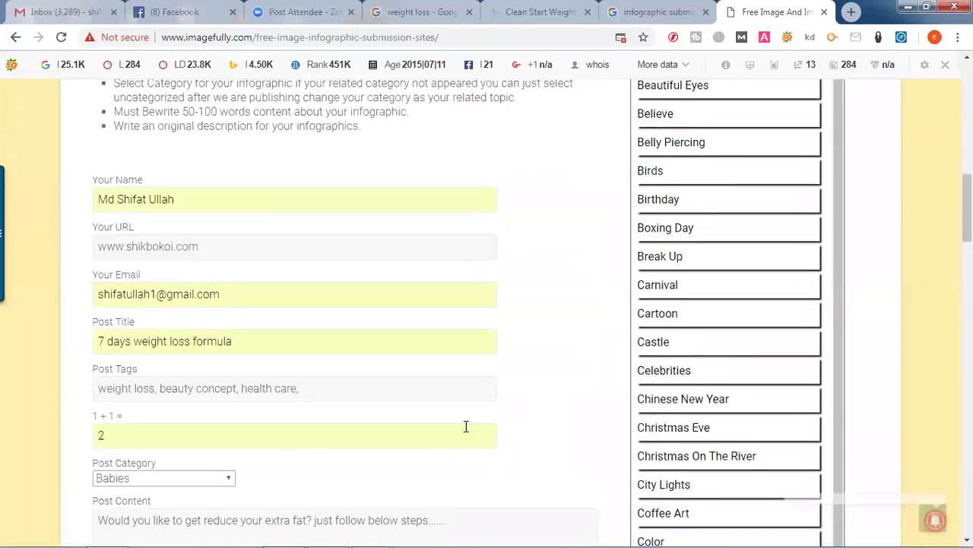
scroll(510, 411, "up", 10)
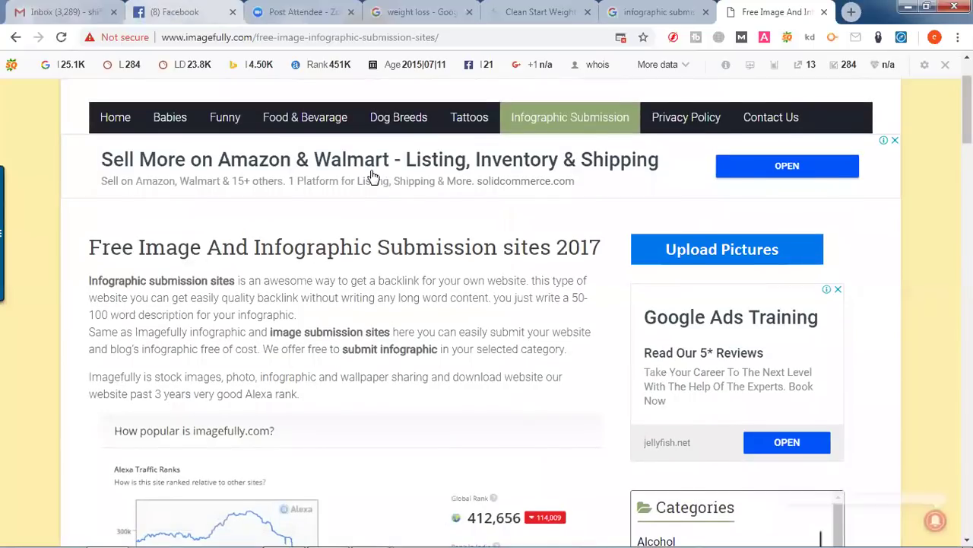
scroll(243, 283, "up", 2)
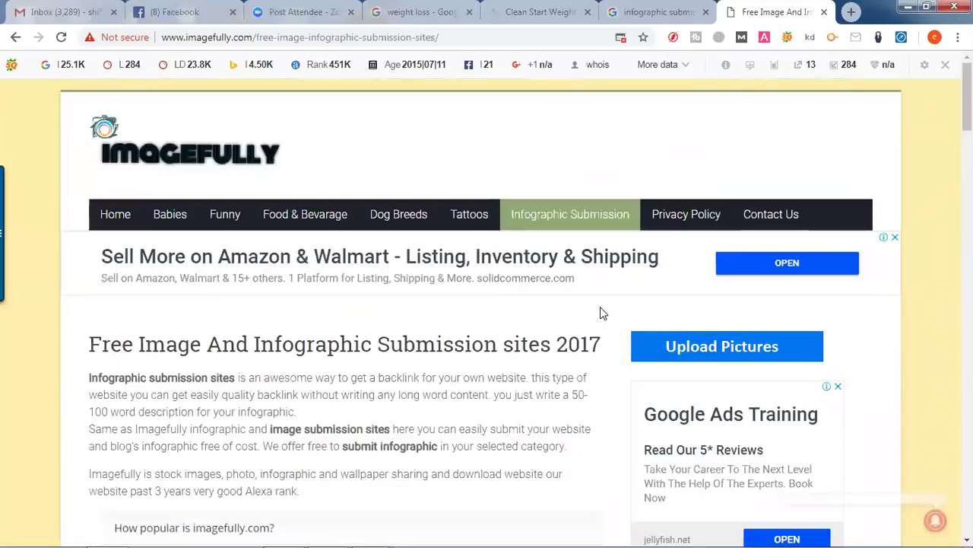
scroll(600, 312, "down", 15)
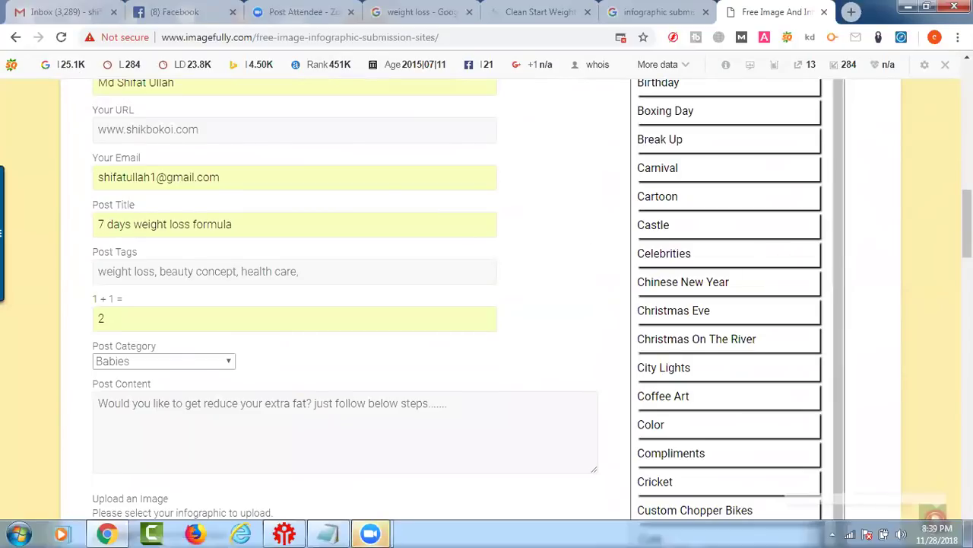
scroll(630, 333, "down", 6)
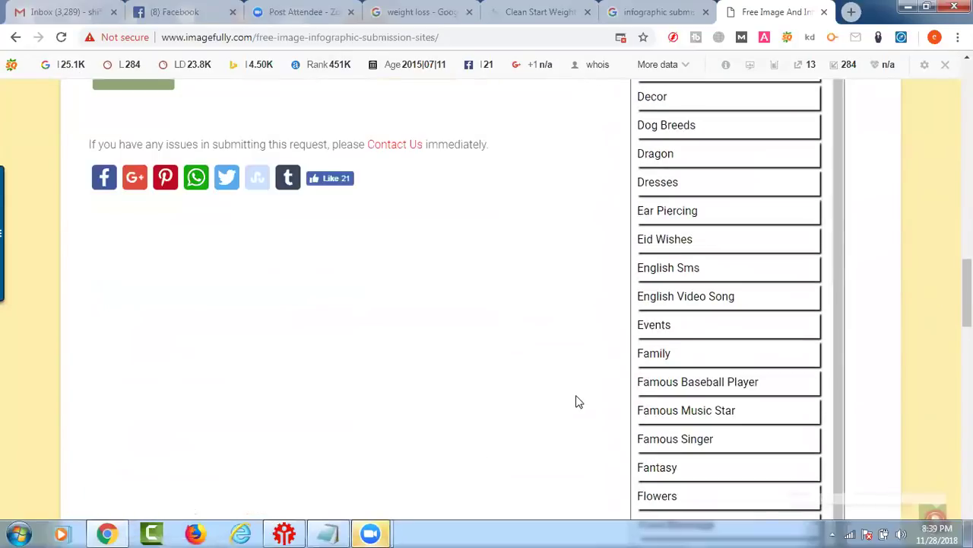
scroll(576, 402, "up", 6)
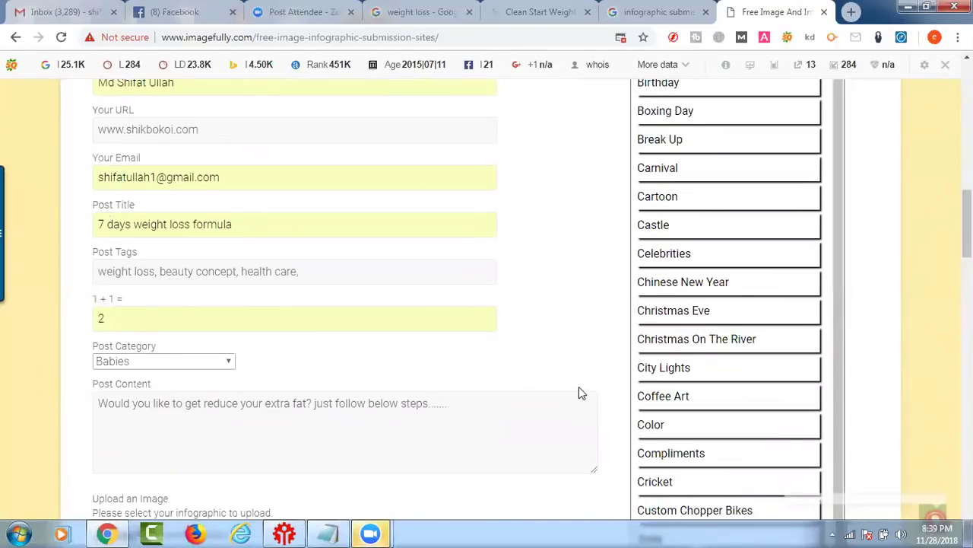
scroll(570, 387, "up", 10)
scroll(562, 381, "up", 5)
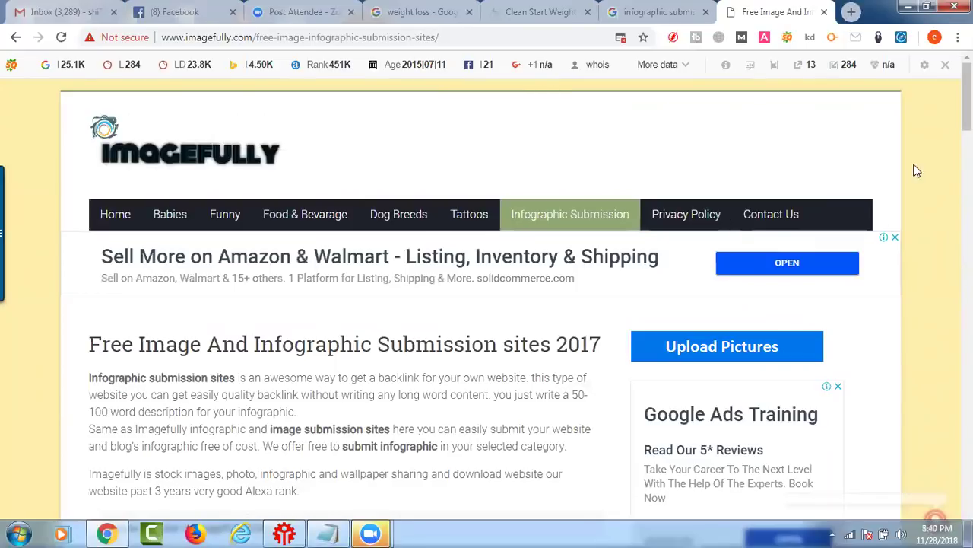
left_click(851, 12)
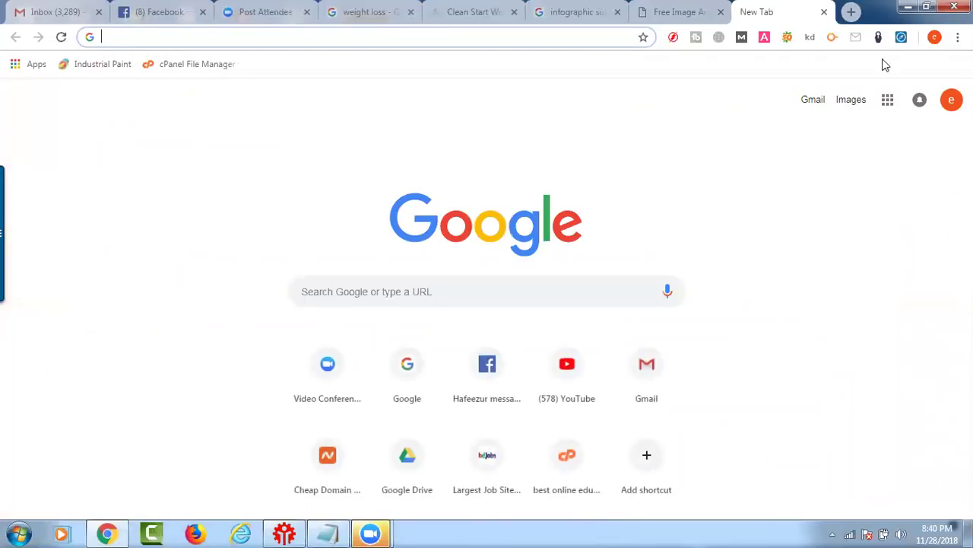
Step: Show image results for 'infographic submission' and preview the Best Platforms to Share Your Infographic image
left_click(704, 22)
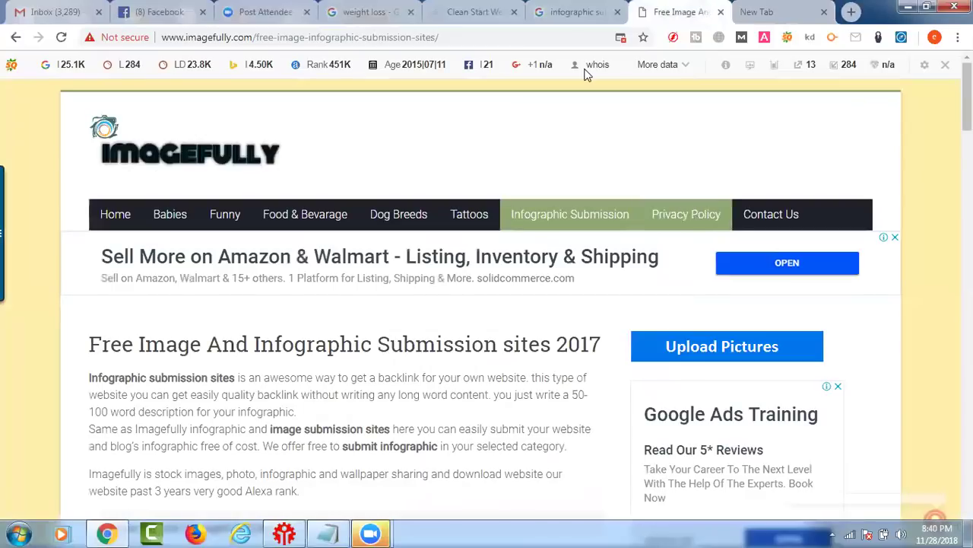
left_click(579, 9)
scroll(431, 253, "up", 10)
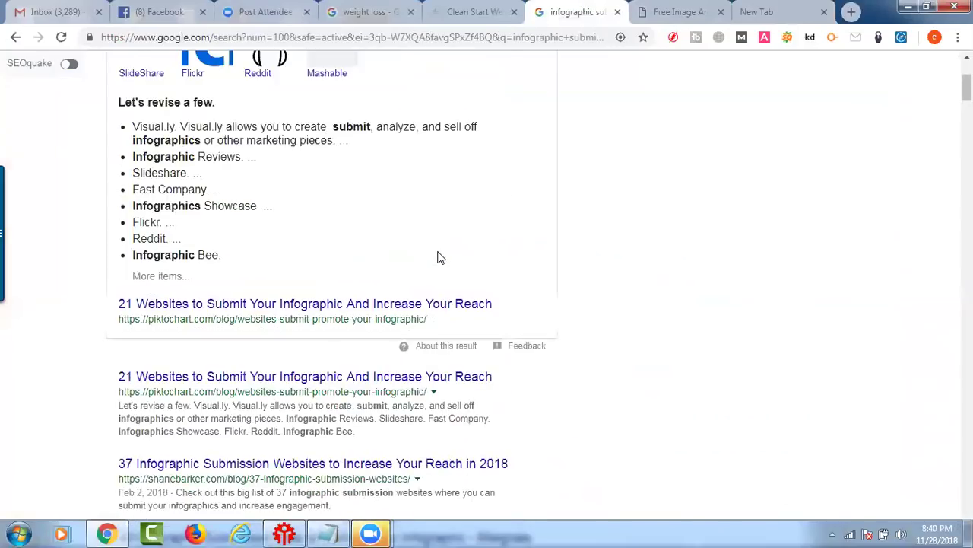
left_click(218, 123)
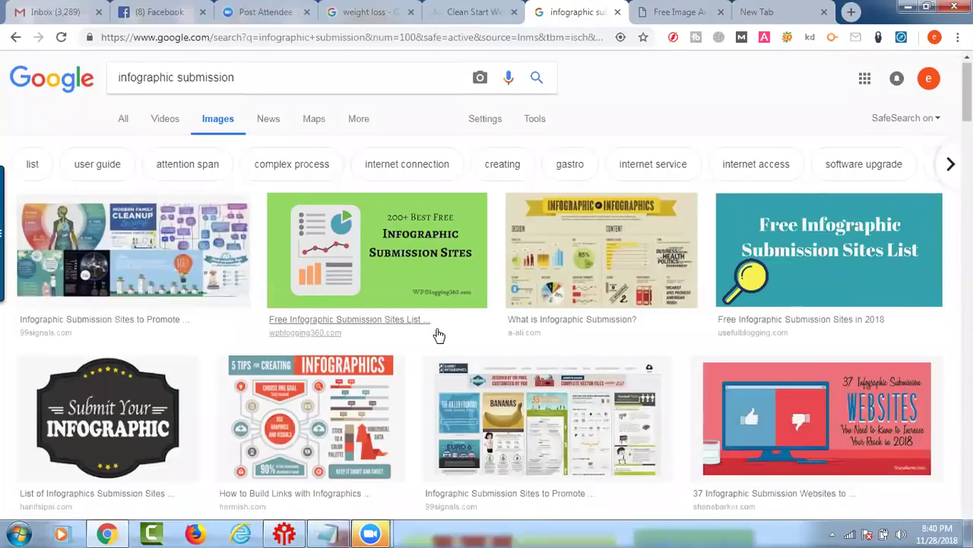
scroll(449, 332, "down", 4)
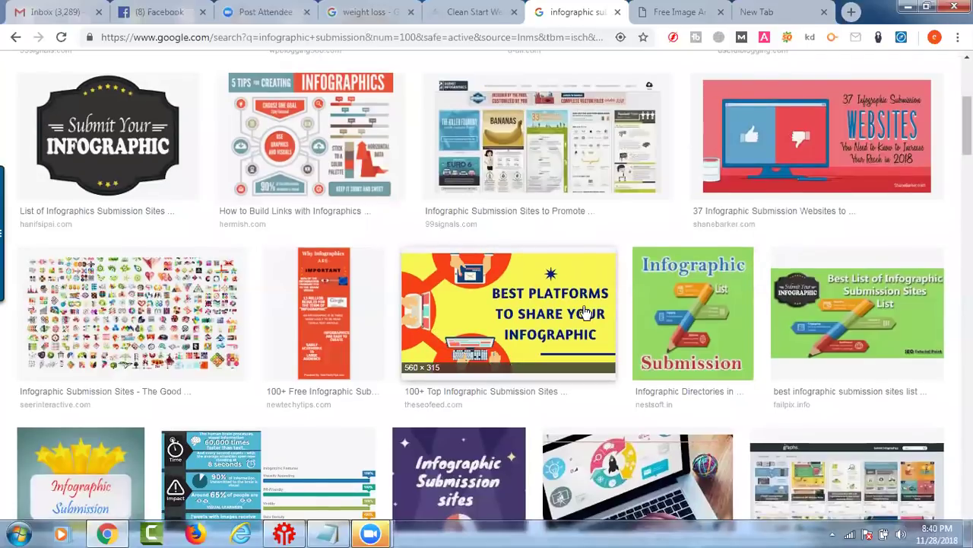
left_click(586, 313)
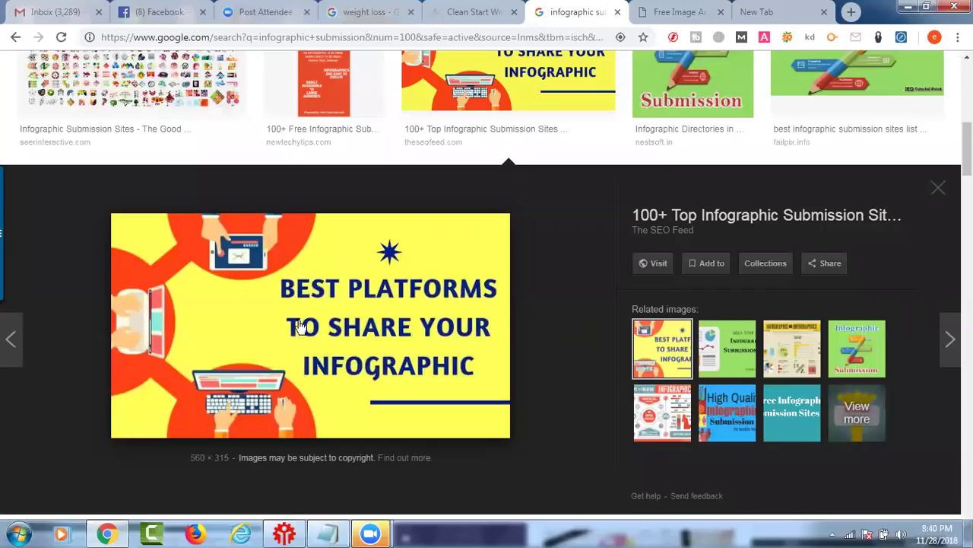
Step: Save the image as 'Best Platforms to Share Your Infographic.jpg' on Local Disk (D:)
right_click(236, 281)
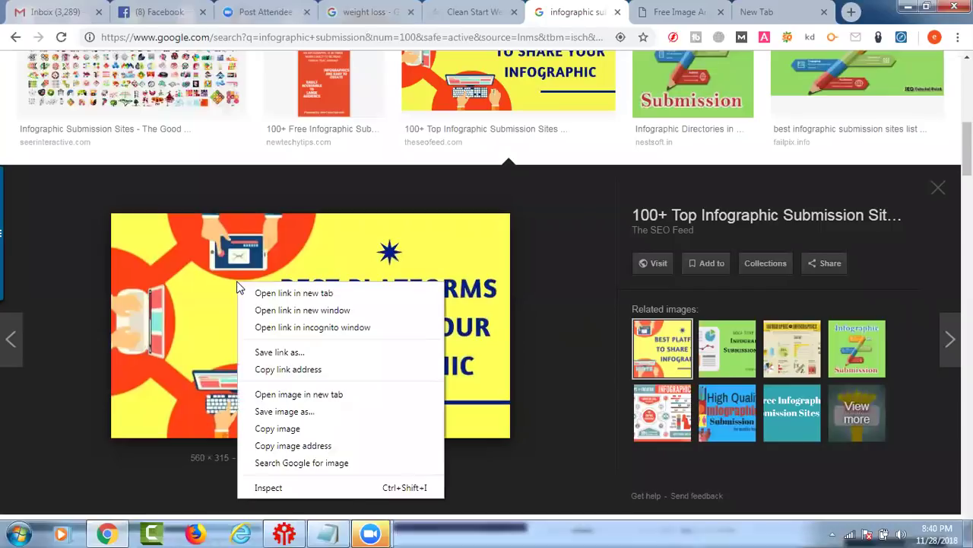
left_click(291, 418)
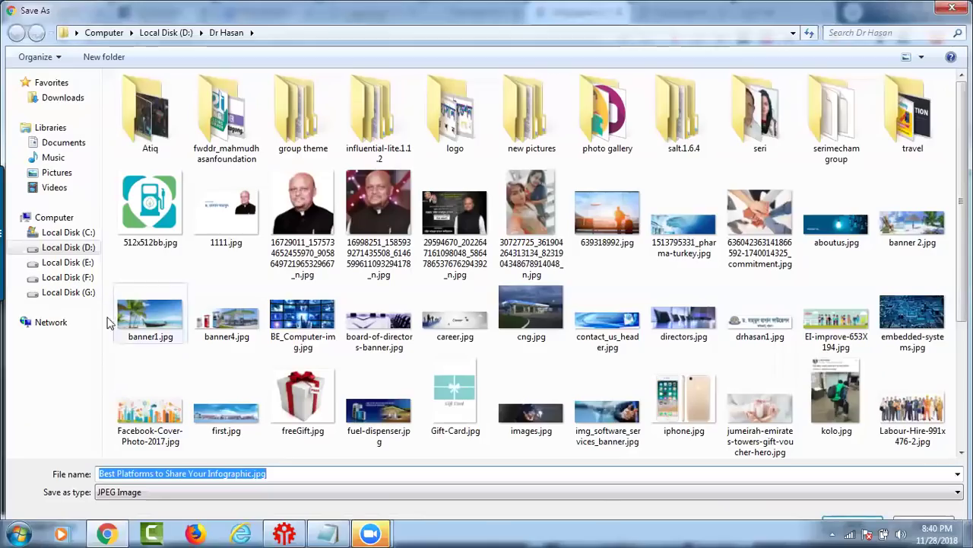
left_click(68, 233)
left_click(68, 248)
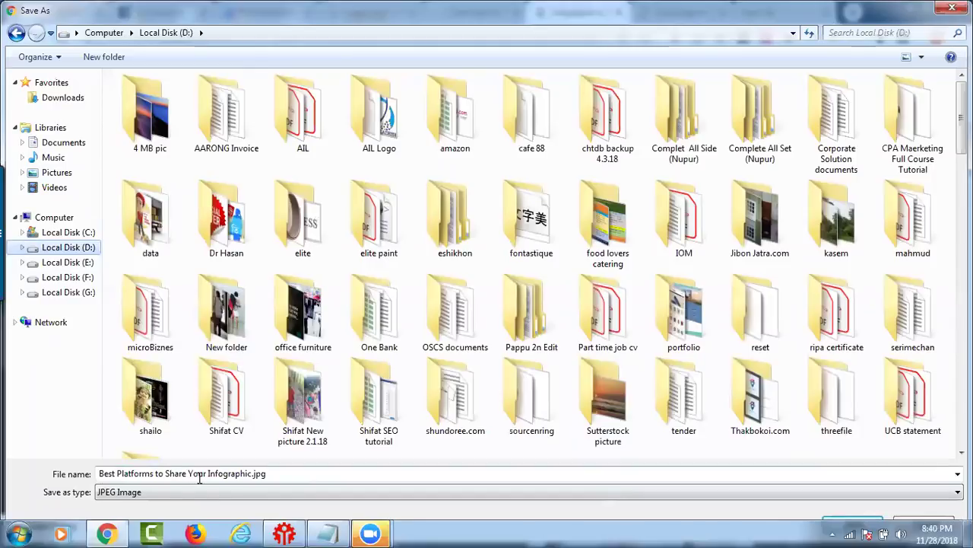
left_click(852, 525)
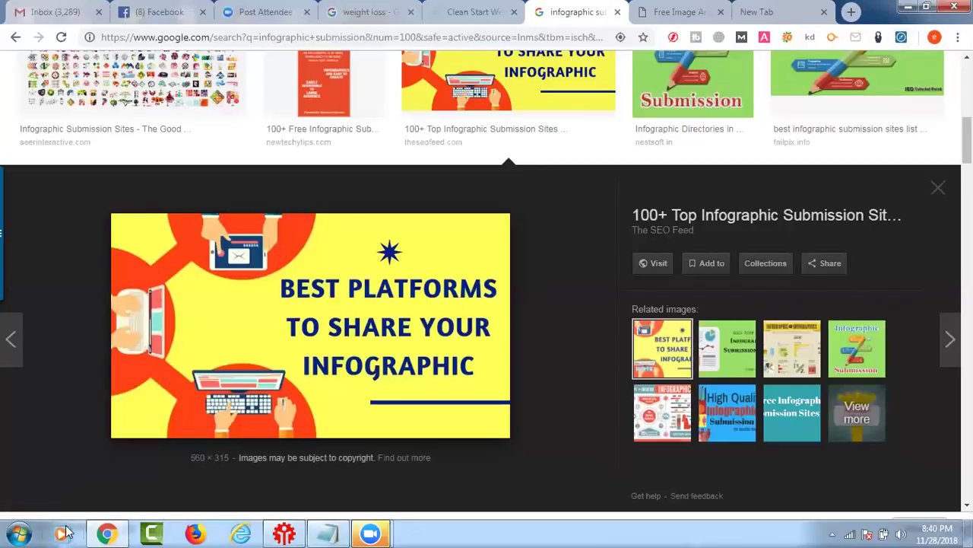
Step: Browse to Local Disk (D:) and open the saved Best Platforms infographic file
left_click(19, 533)
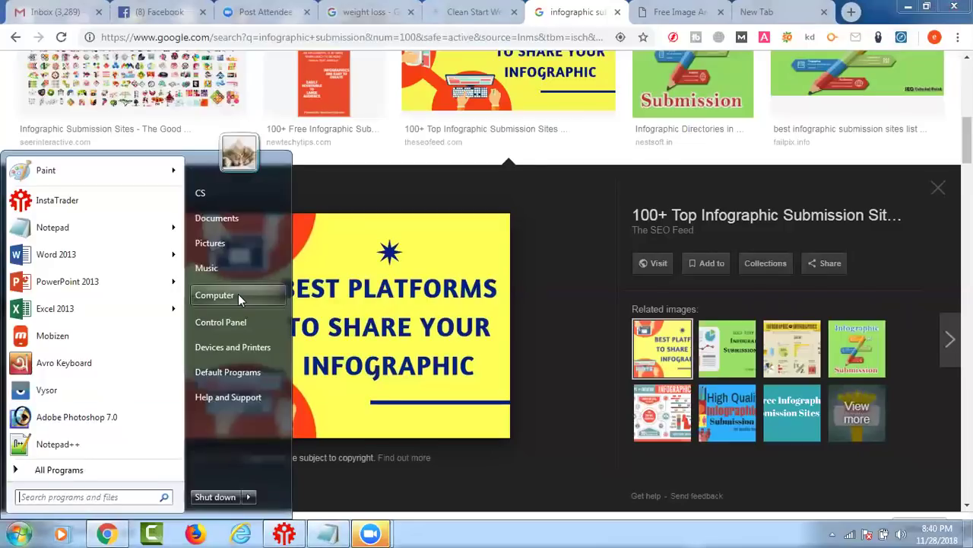
key("Escape")
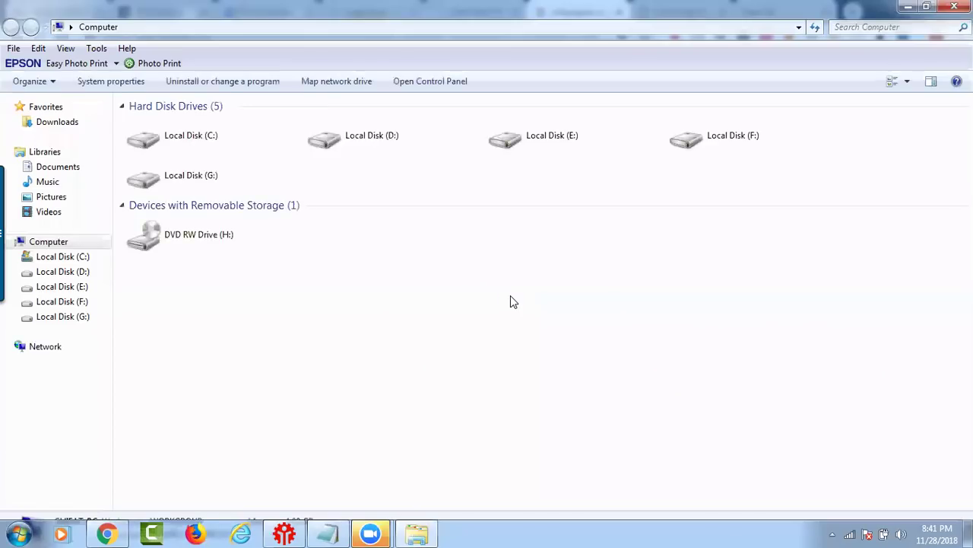
left_click(418, 131)
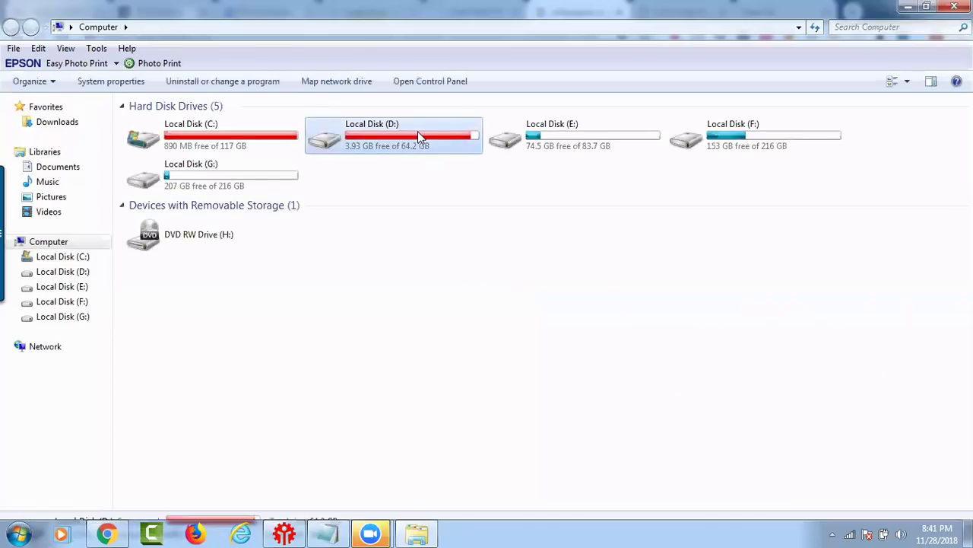
double_click(418, 131)
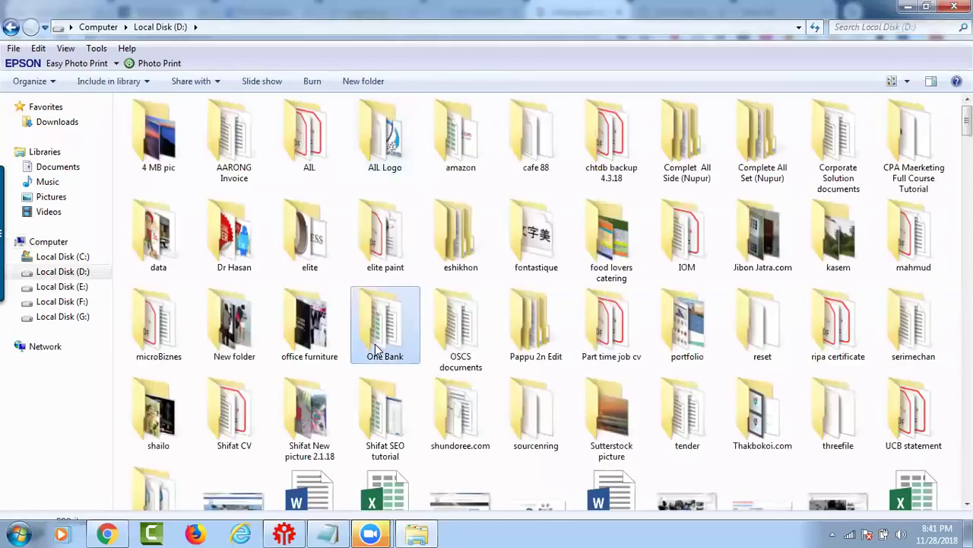
left_click(375, 350)
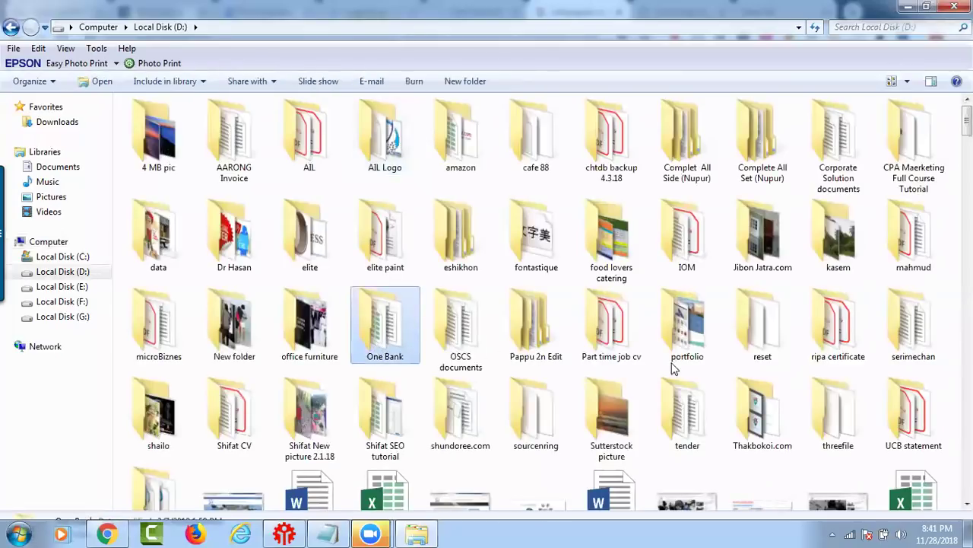
key("b")
left_click(457, 282)
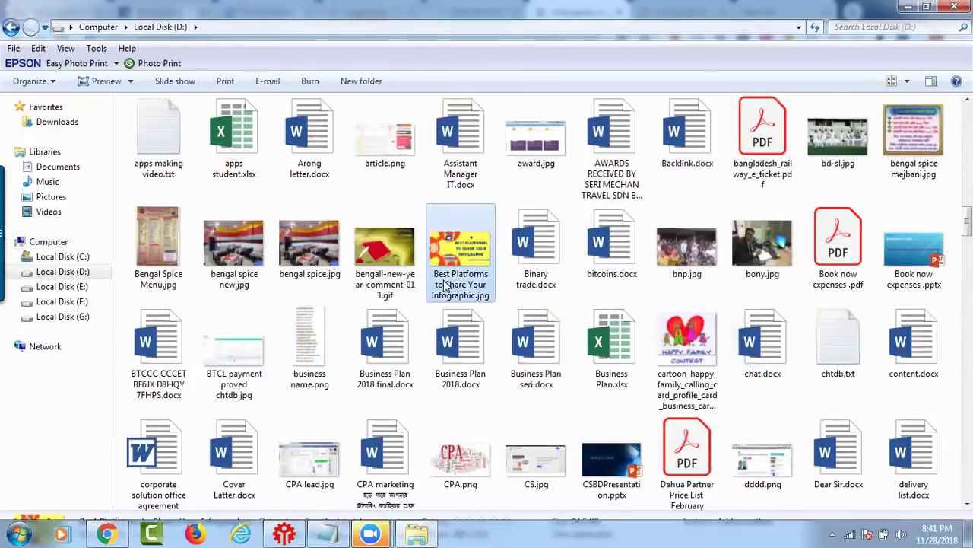
double_click(450, 271)
Step: Type 'waight los' as the file's Details Title, then cancel the Properties dialog
right_click(455, 274)
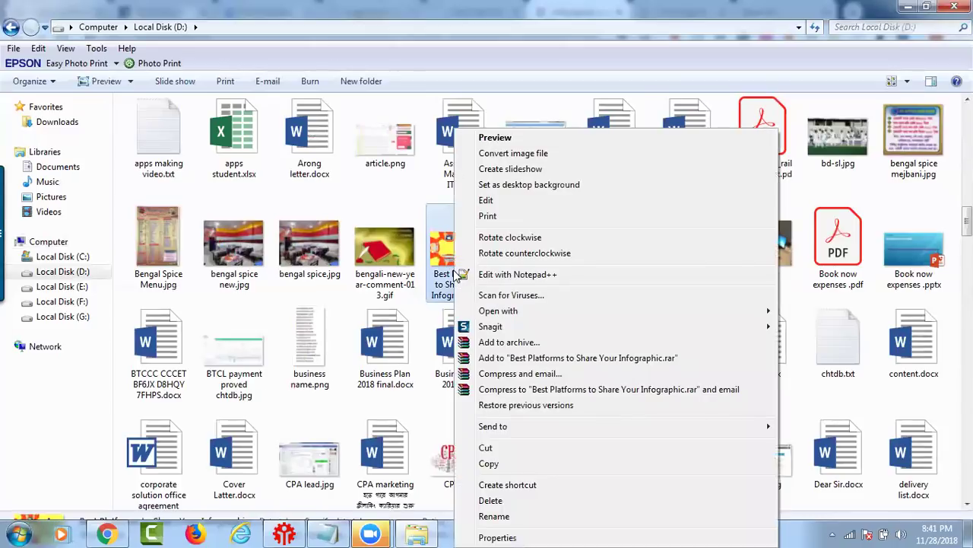
left_click(498, 535)
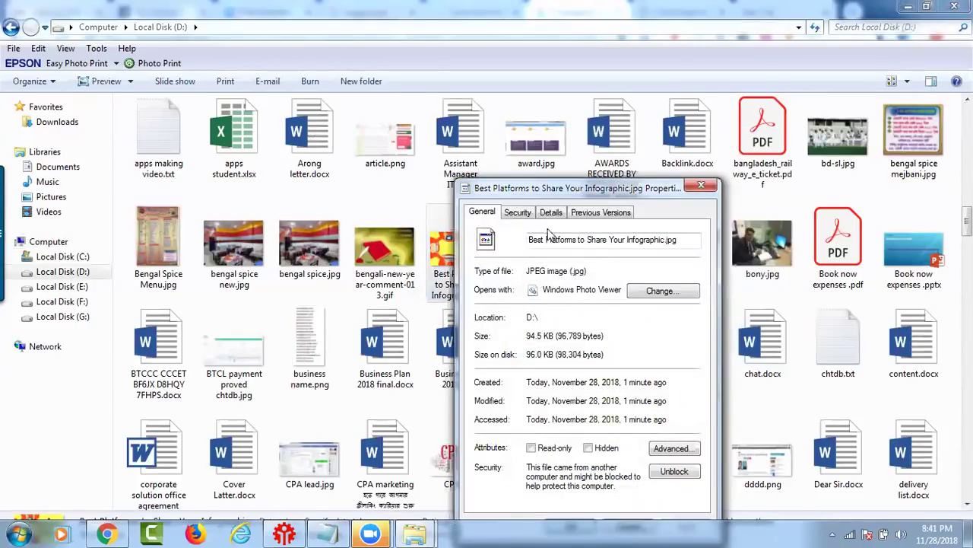
left_click(552, 213)
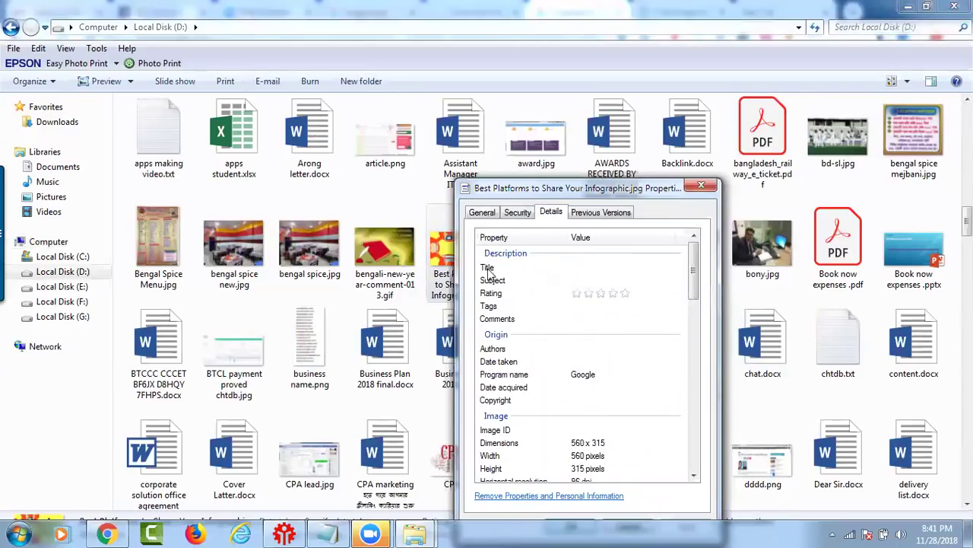
left_click(597, 267)
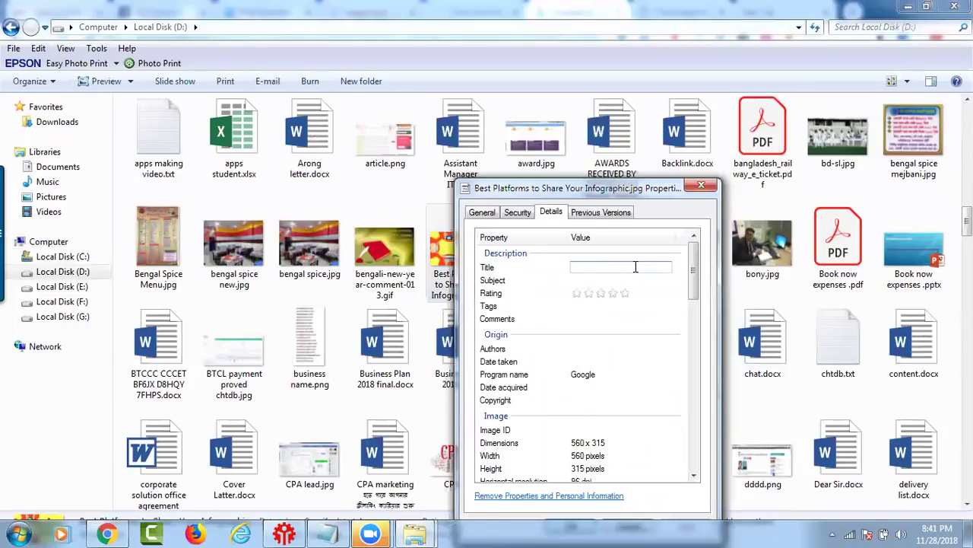
left_click_drag(583, 189, 724, 114)
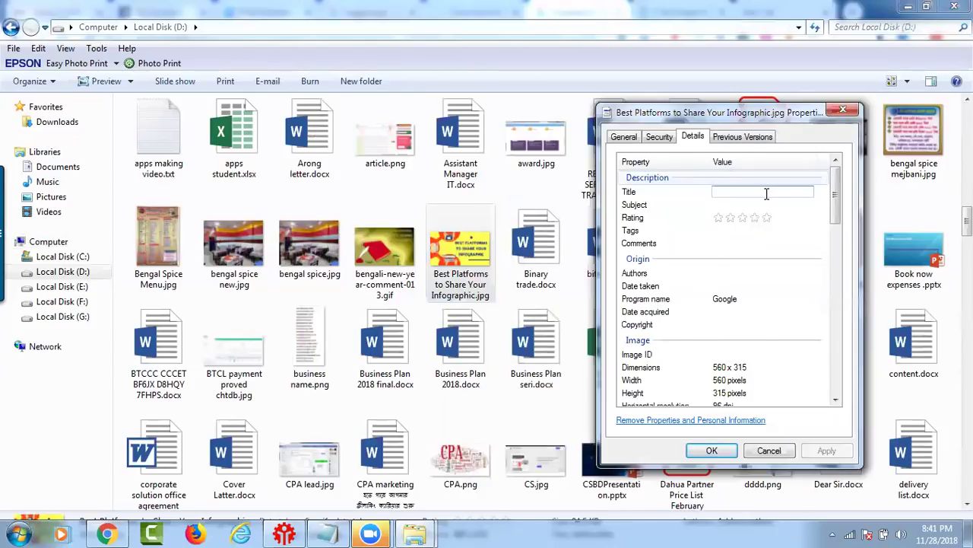
type("waight loss")
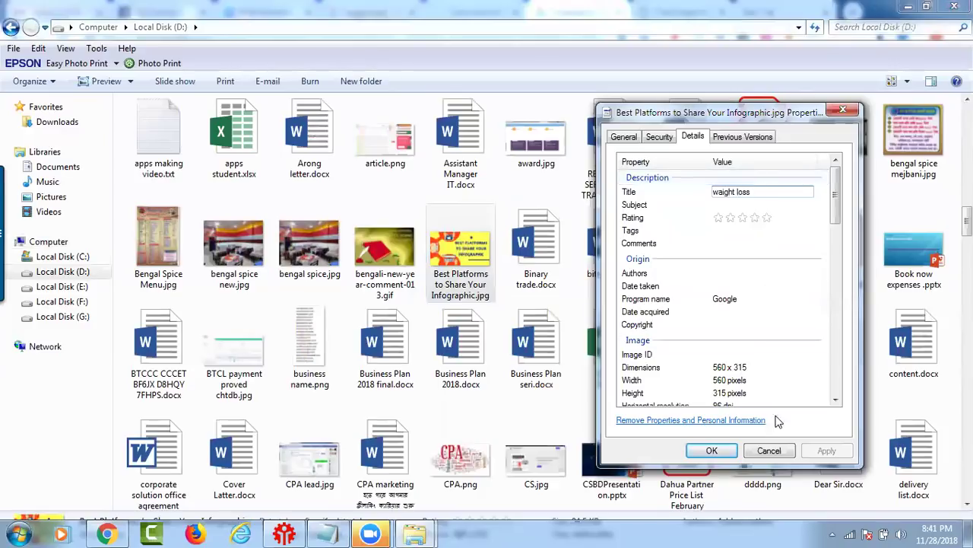
left_click(769, 450)
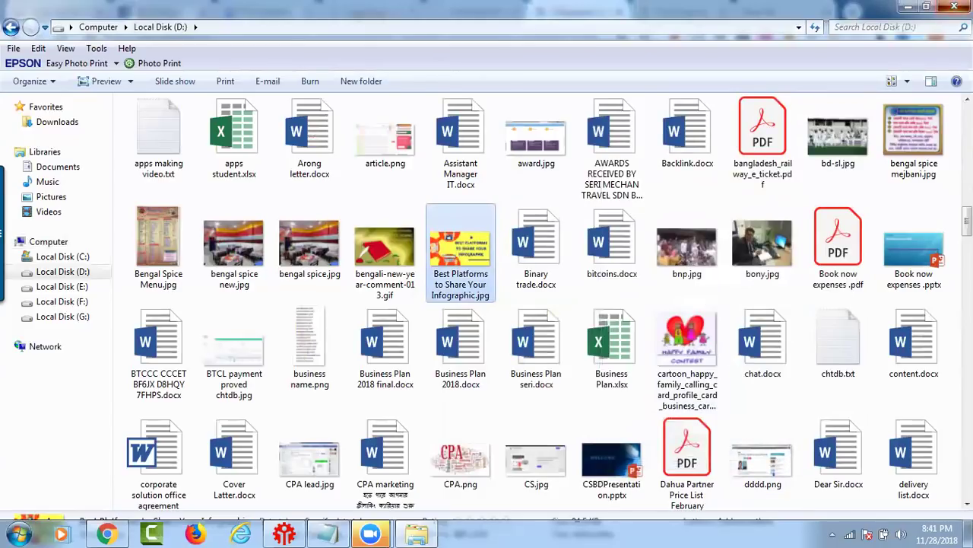
Step: Replace the infographic query with a Google Images search for 'weight loss' and browse the photo results
key("alt+Tab")
scroll(477, 368, "up", 10)
left_click_drag(279, 76, 60, 73)
type("w")
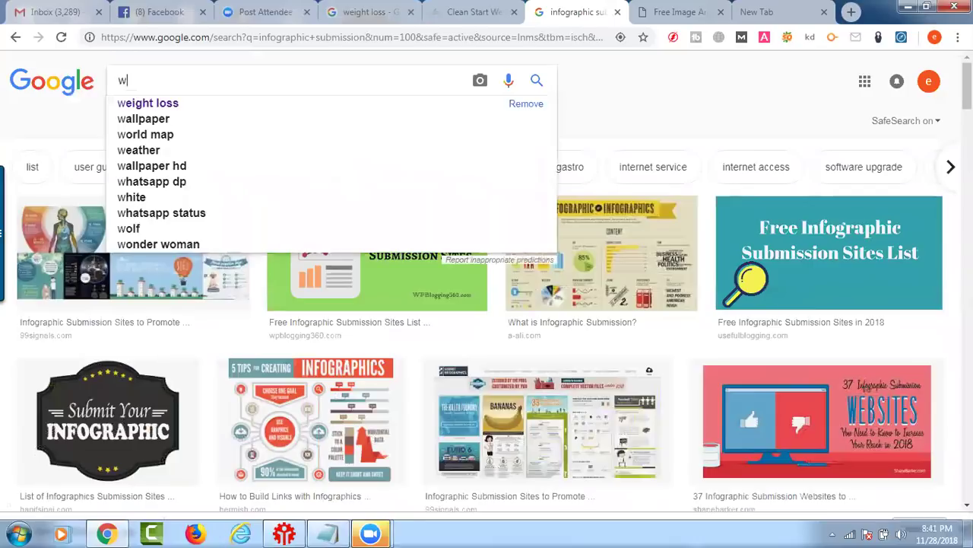
type("eight loss")
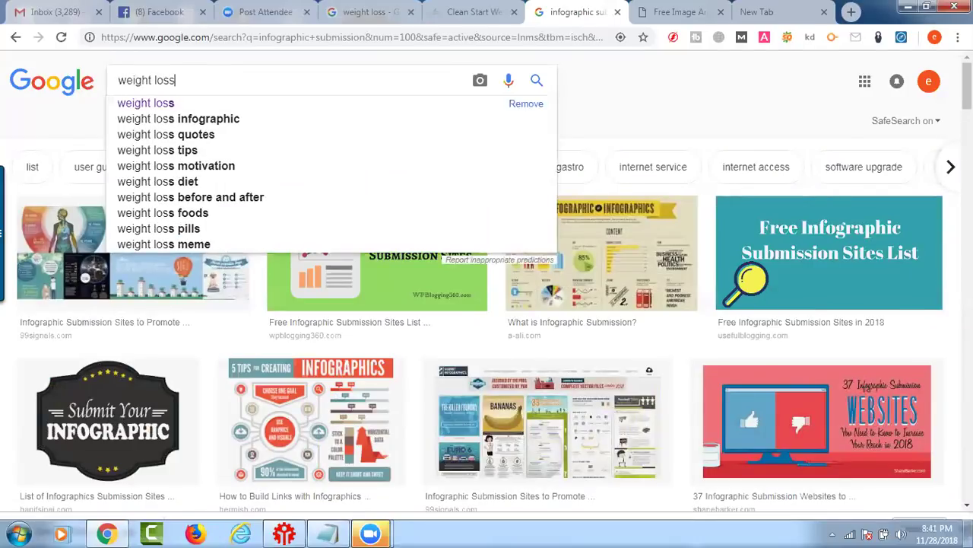
key("Return")
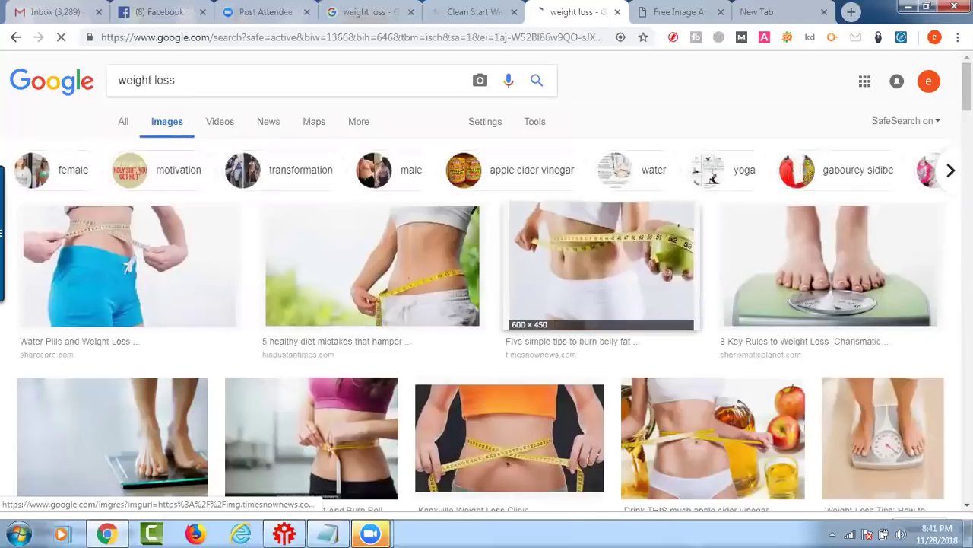
scroll(839, 300, "down", 6)
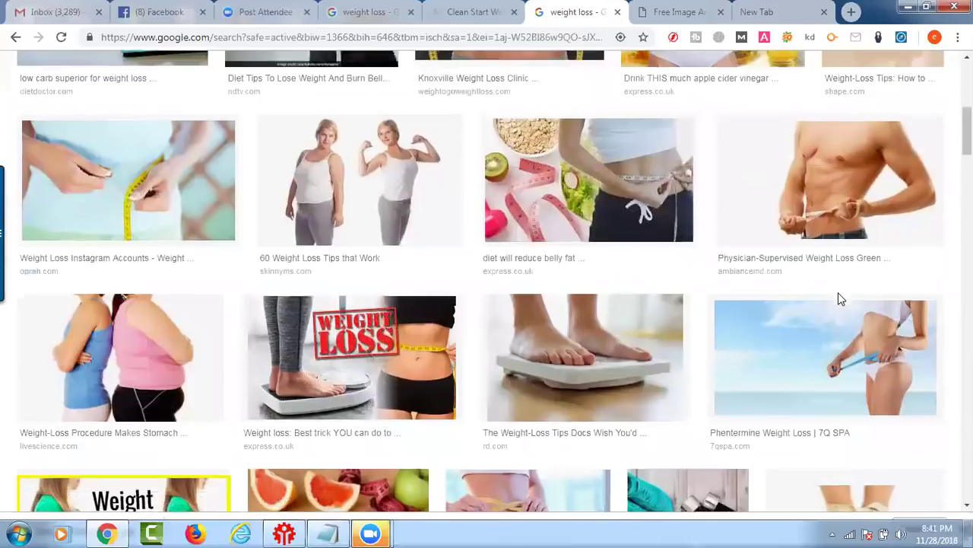
scroll(838, 298, "down", 5)
scroll(673, 299, "down", 9)
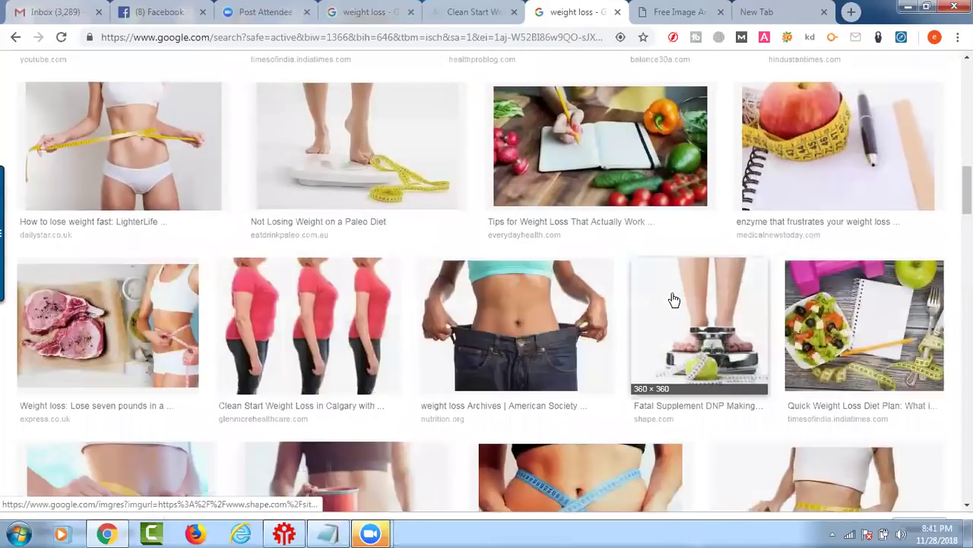
scroll(479, 351, "down", 4)
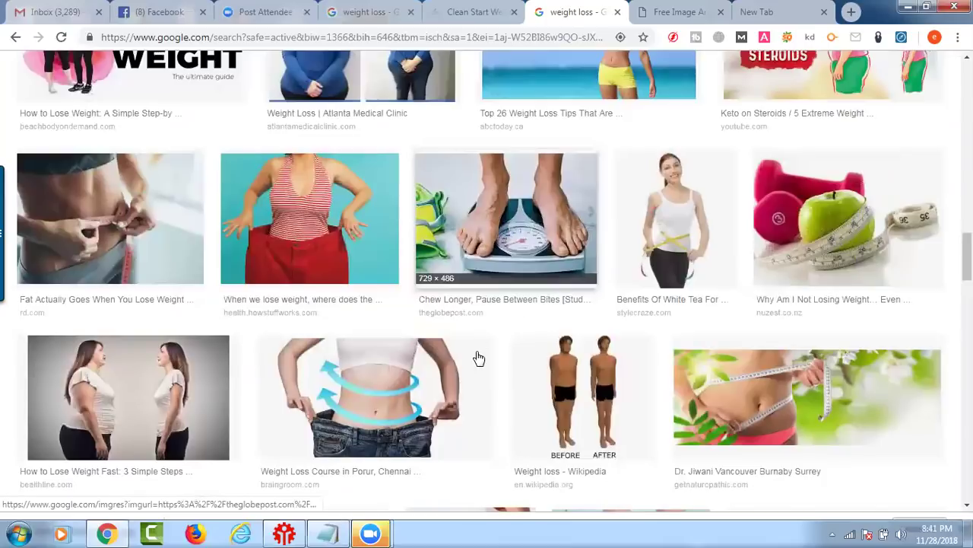
scroll(480, 350, "up", 6)
scroll(383, 347, "up", 4)
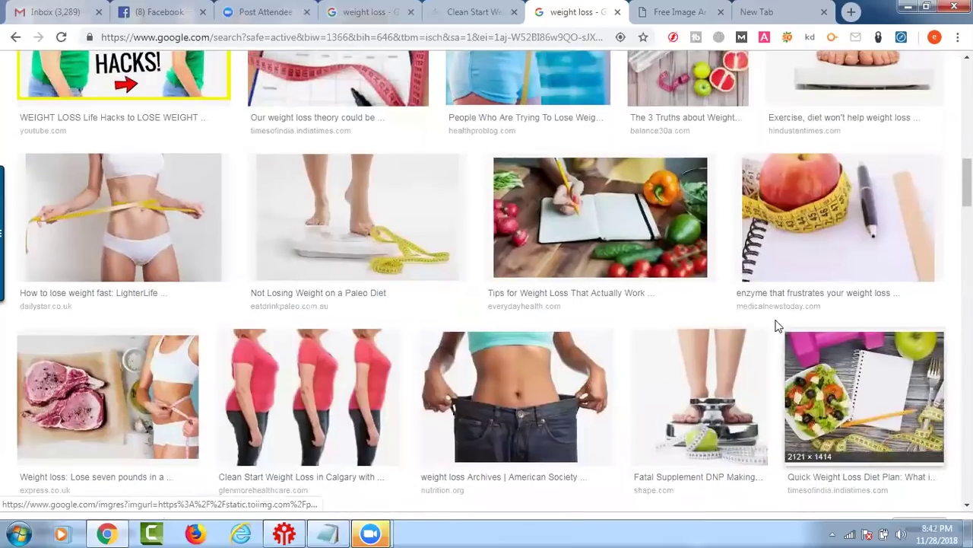
Step: Save the Tips for Weight Loss image to D: as Expert-Weight-Loss-Tips-List-1440x810.jpg
left_click(599, 229)
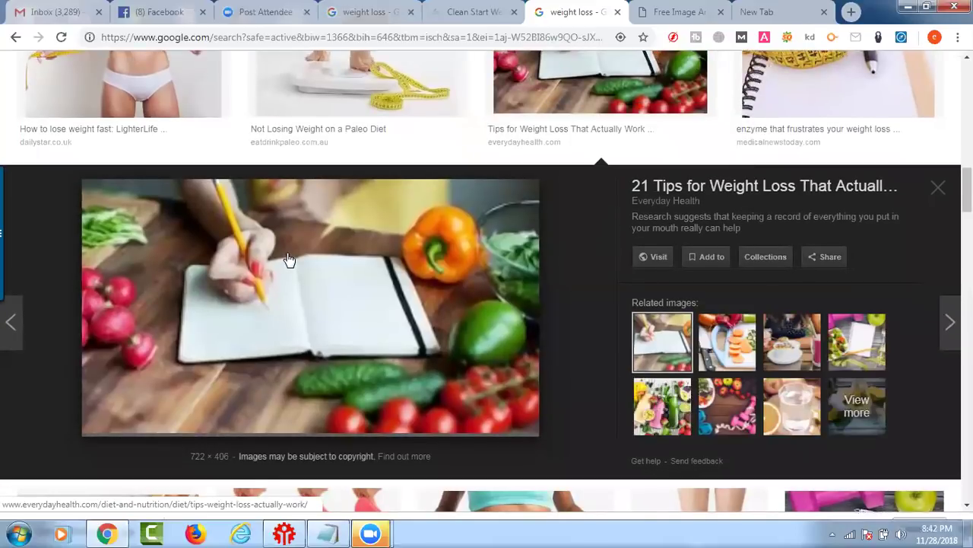
right_click(340, 244)
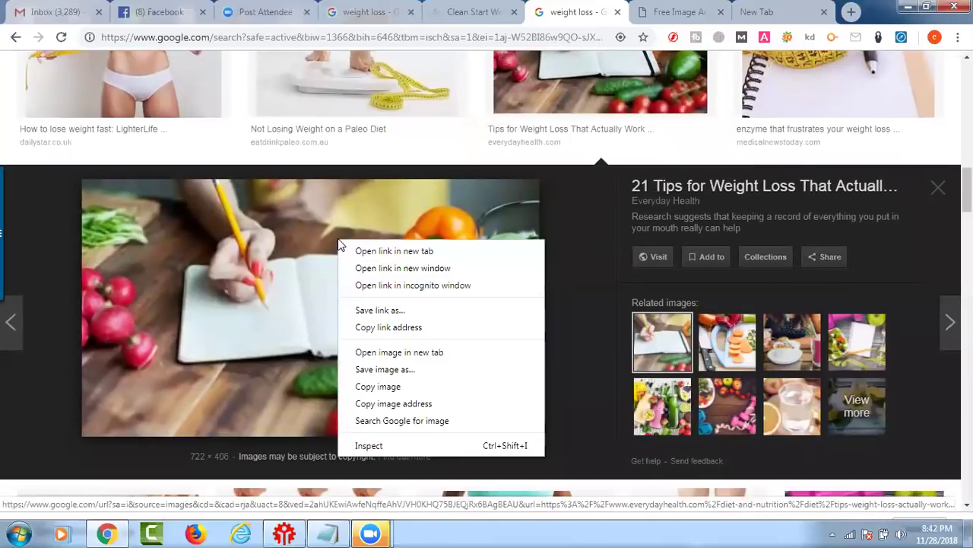
left_click(399, 371)
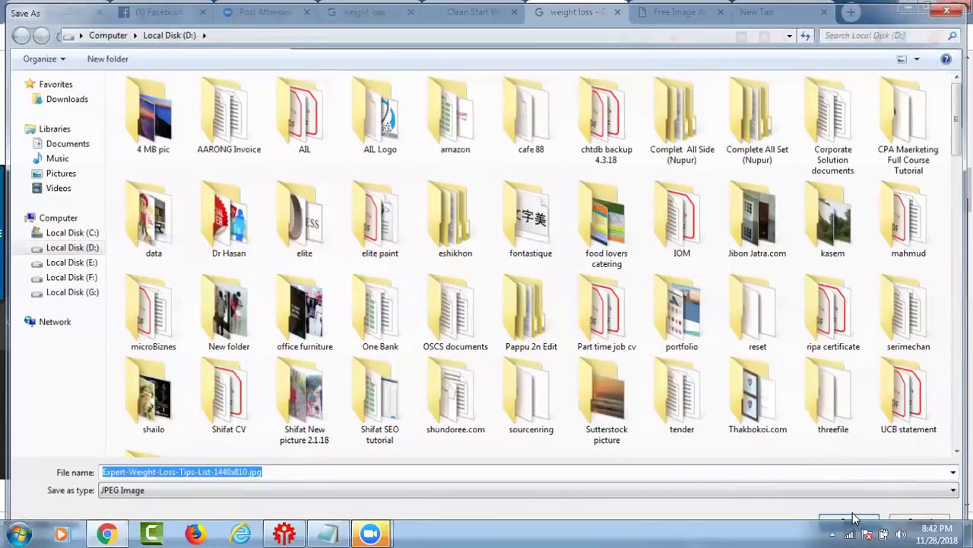
left_click(857, 523)
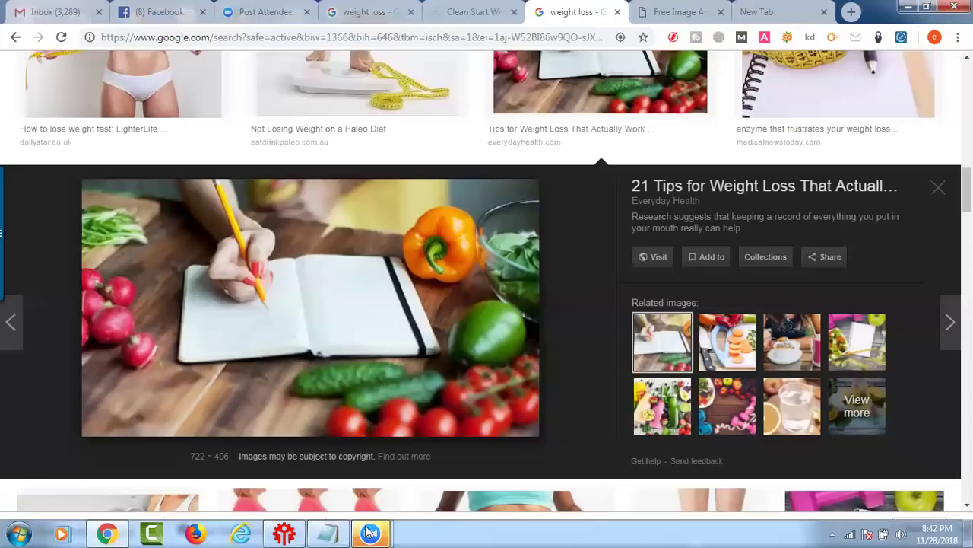
Step: Save the weight-loss photo to disk a second time
left_click(19, 533)
right_click(467, 297)
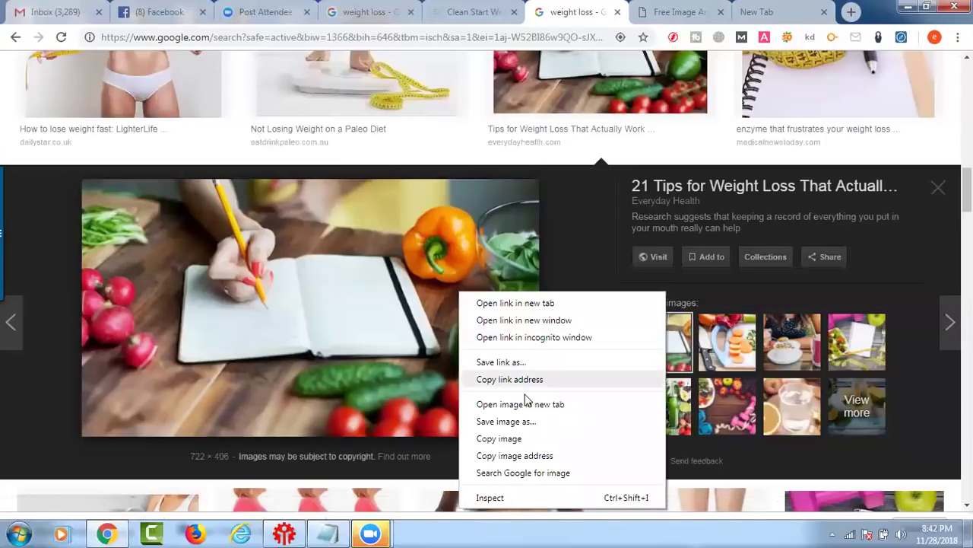
left_click(525, 421)
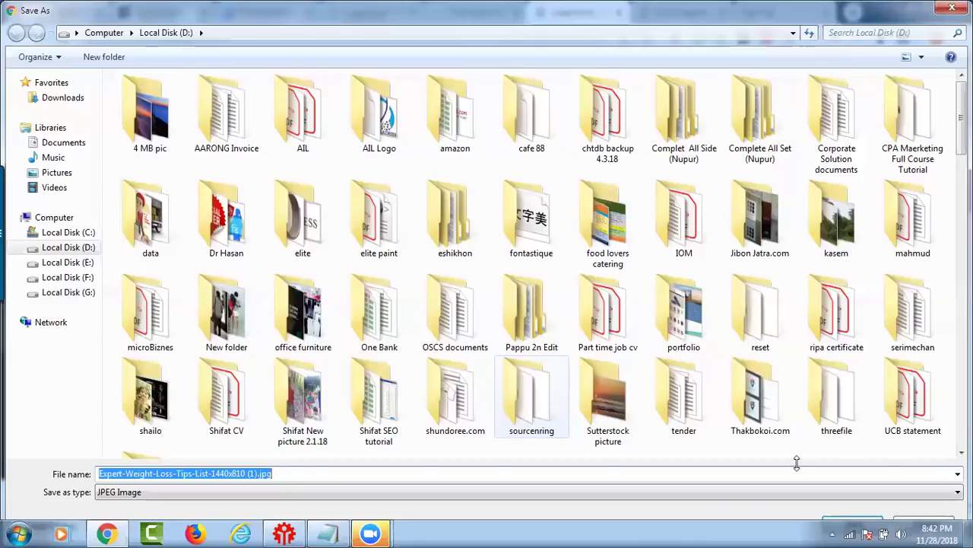
left_click(924, 523)
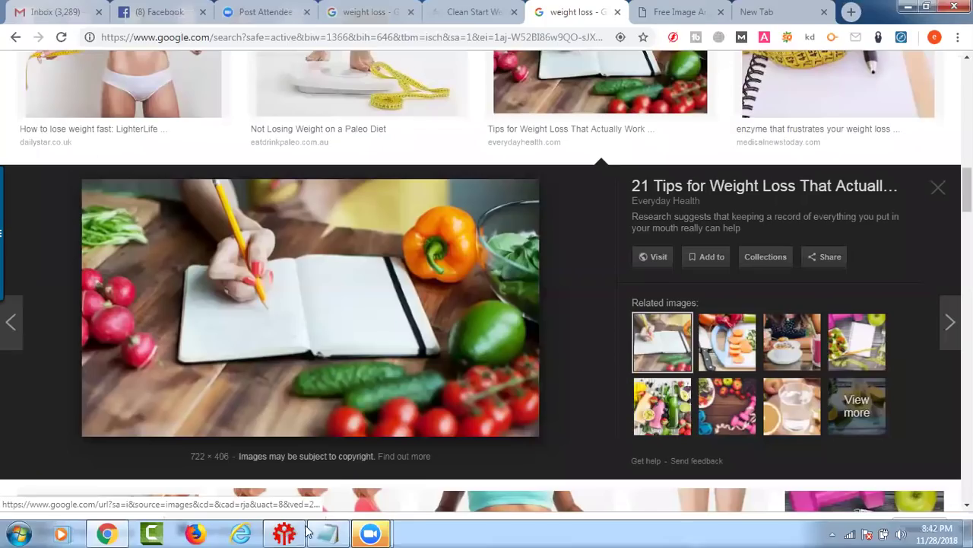
left_click(21, 533)
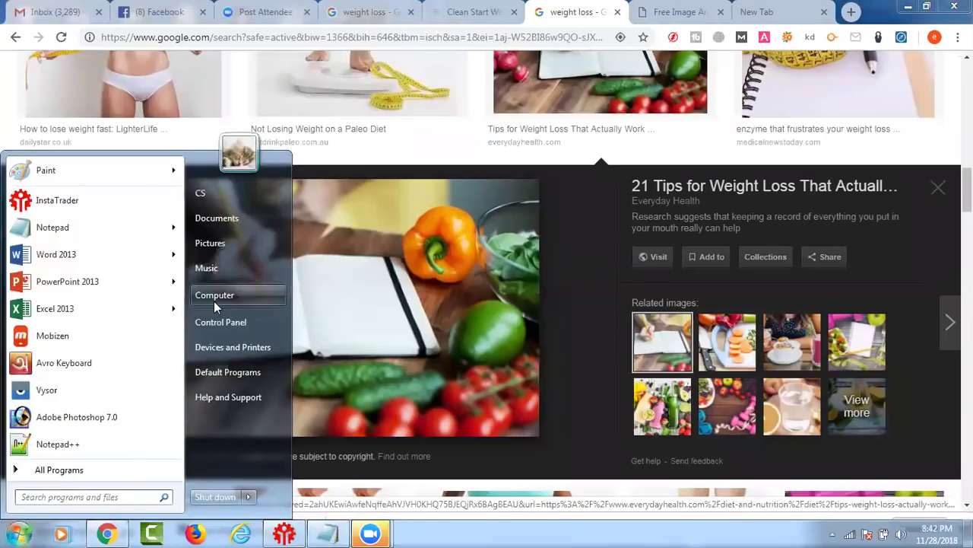
Step: Show the Details tab of Expert-Weight-Loss-Tips-List-1440x810.jpg's properties on Local Disk (D:)
left_click(213, 300)
double_click(426, 143)
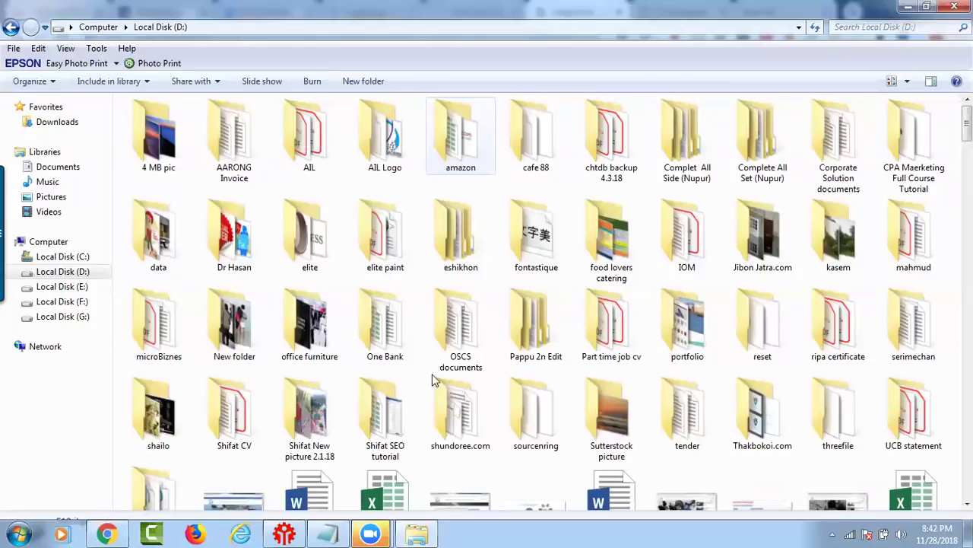
type("ek")
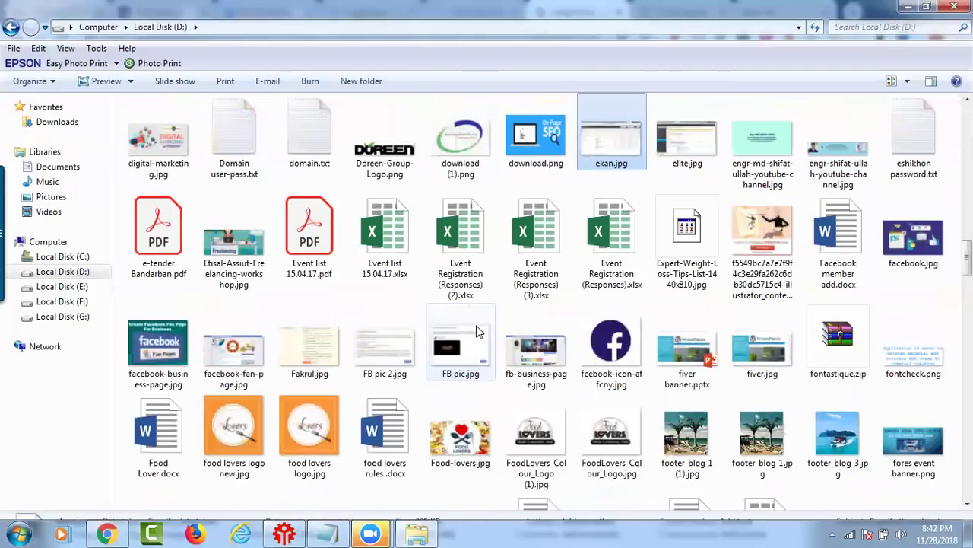
type("e")
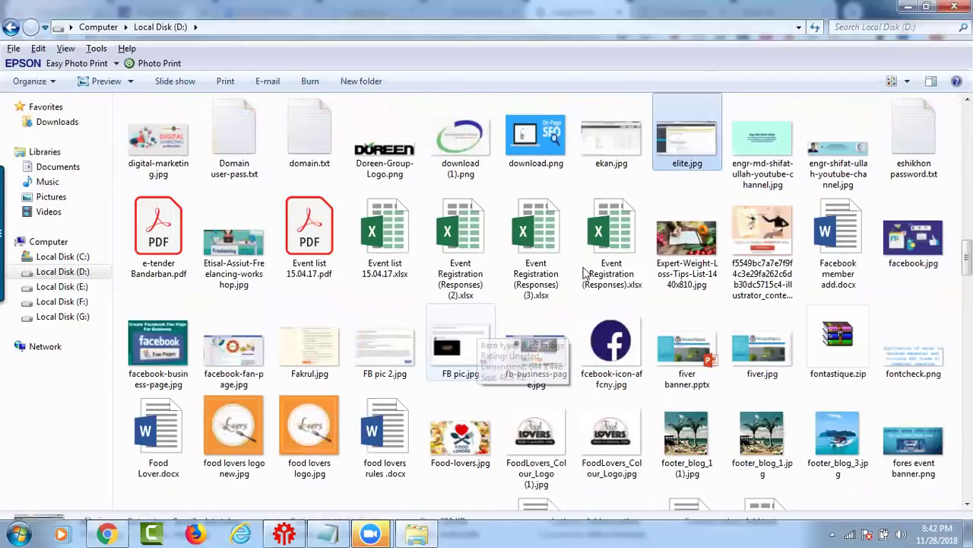
left_click(687, 243)
right_click(687, 244)
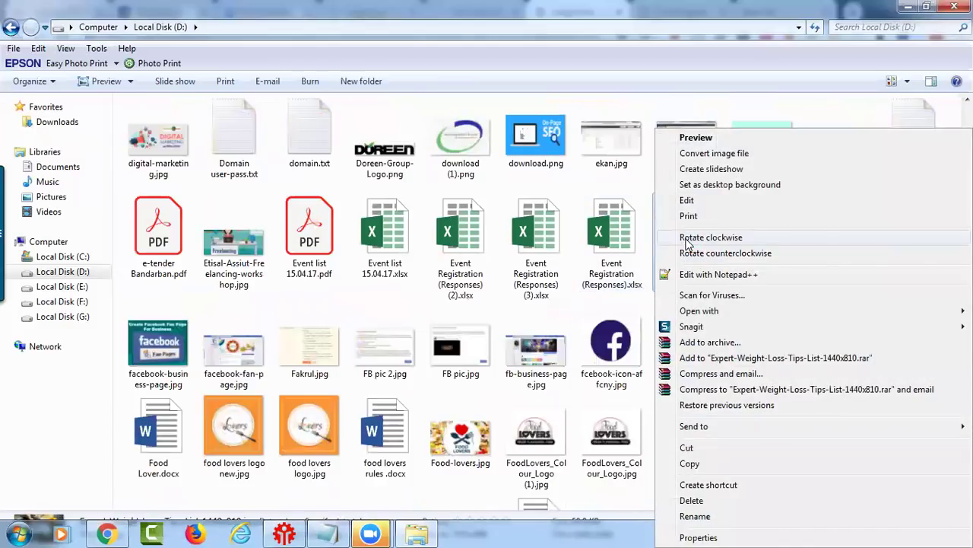
left_click(784, 535)
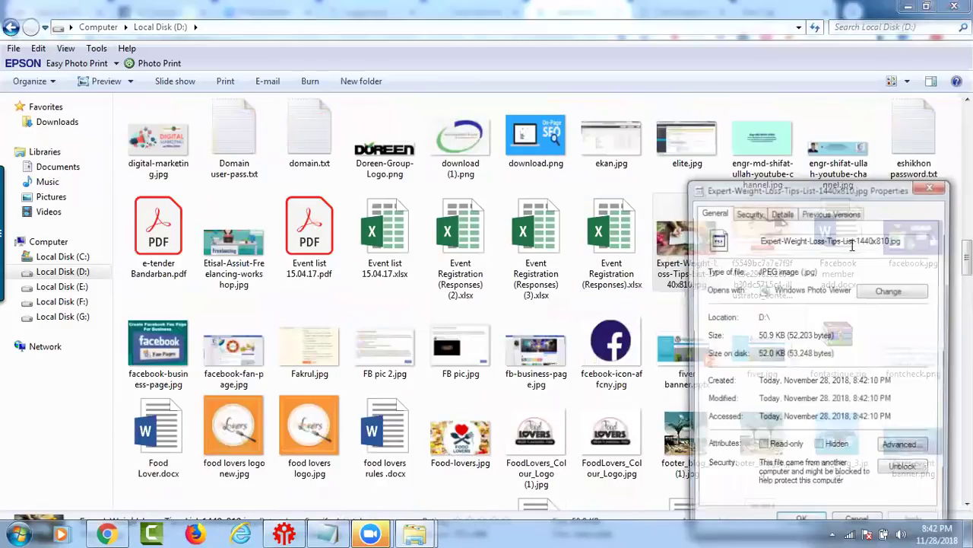
left_click_drag(808, 192, 643, 92)
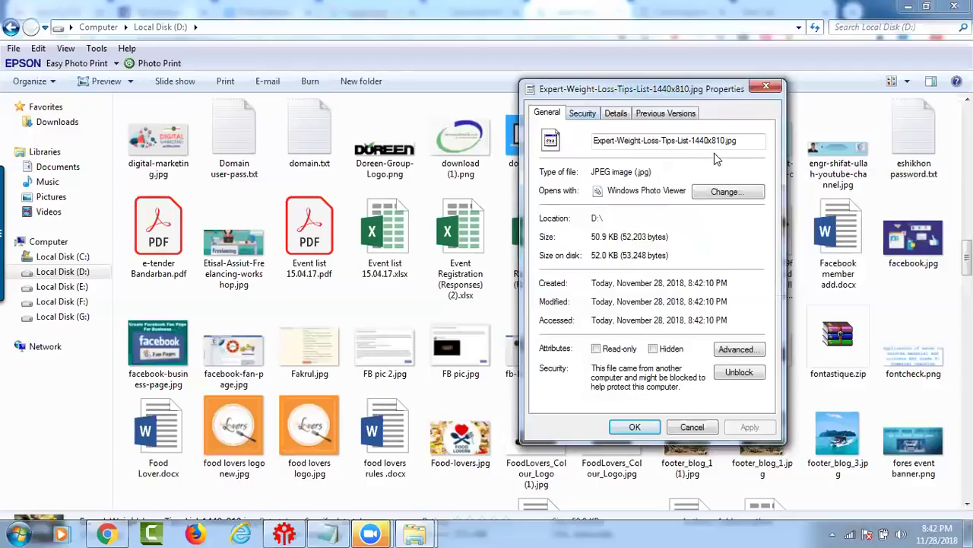
left_click(616, 114)
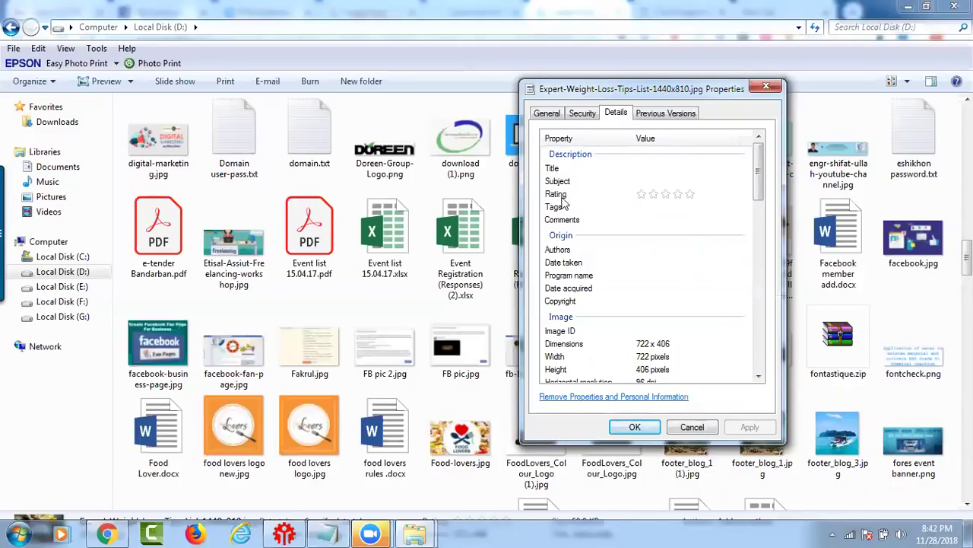
Step: Set the Title to 'weight loss formula' and the Subject to '7 days weight loss formula'
left_click(663, 167)
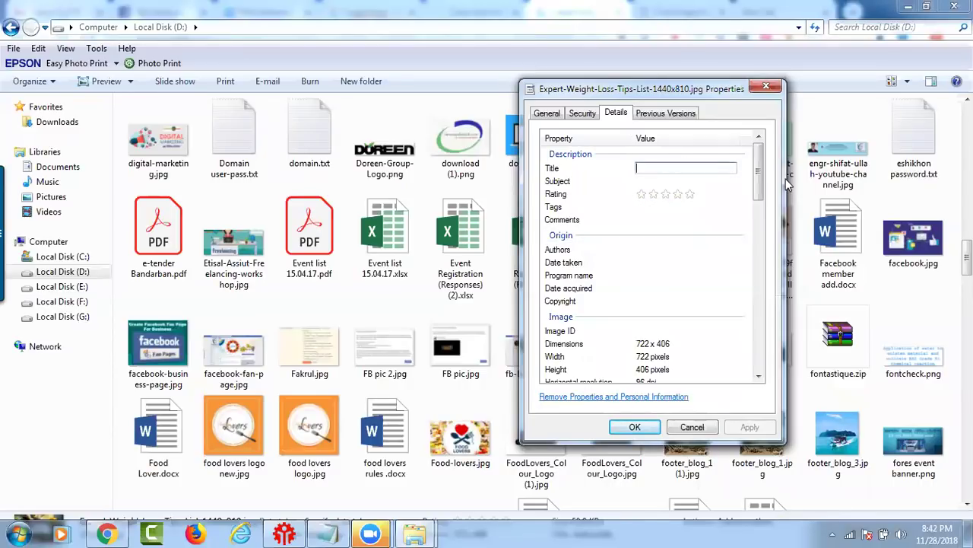
type("wa")
type("eight loss formula")
left_click(689, 181)
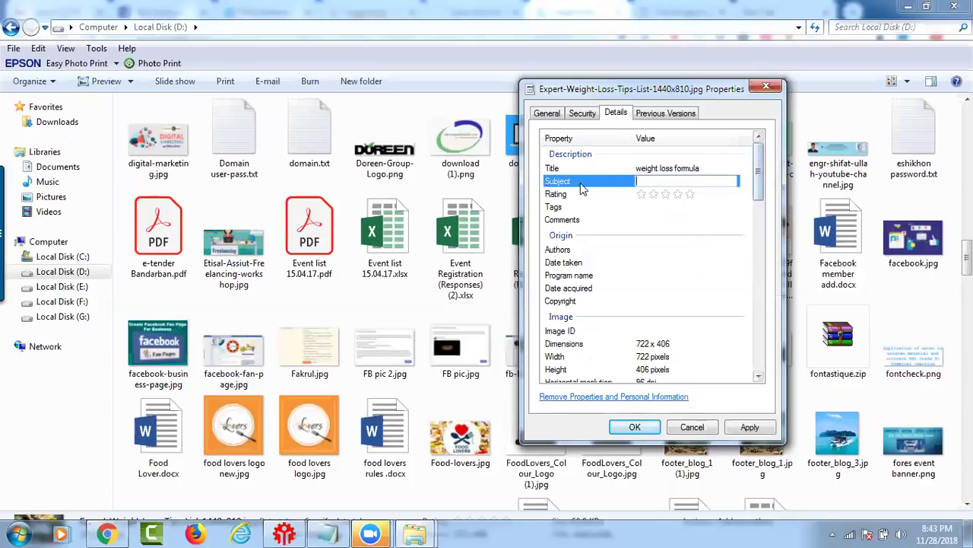
type("7 days ")
type("wai")
key("BackSpace")
key("BackSpace")
key("BackSpace")
type("weight loss")
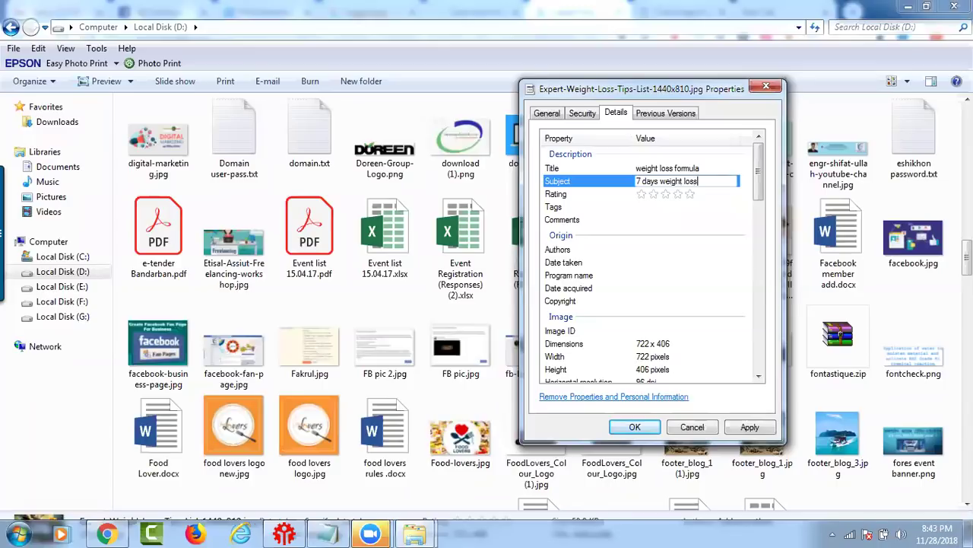
type(" formula")
left_click(578, 196)
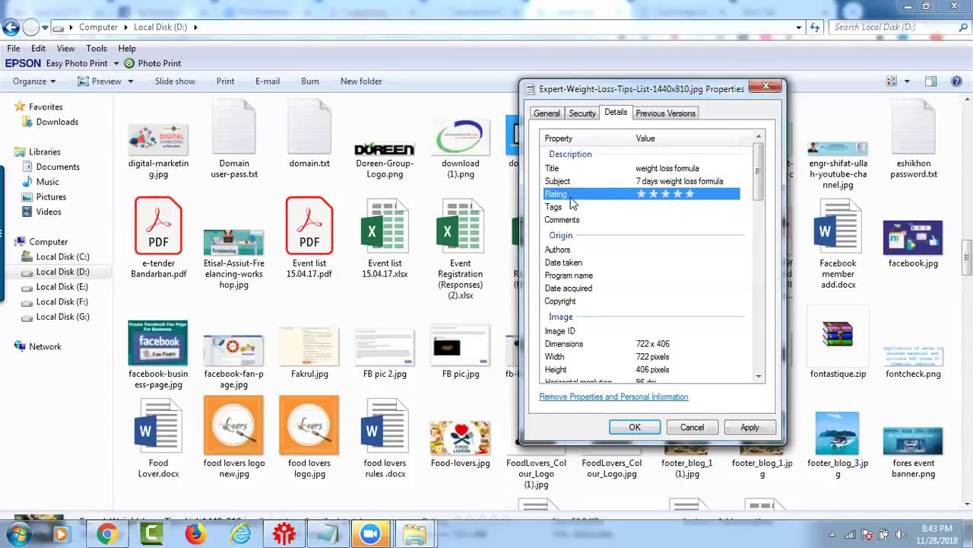
Step: Give the image a five-star rating and tags starting with weight loss, health, beauty
left_click(690, 194)
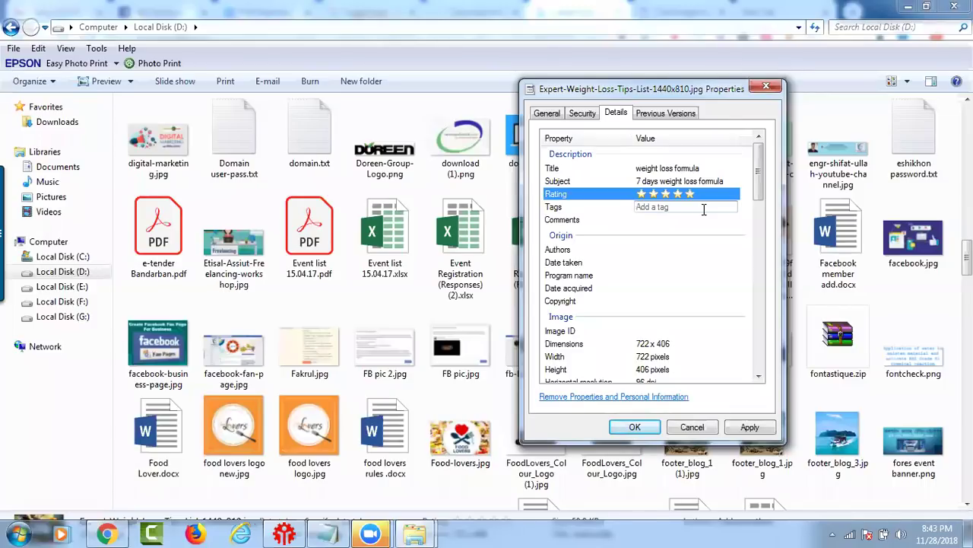
type("weight loss, healt")
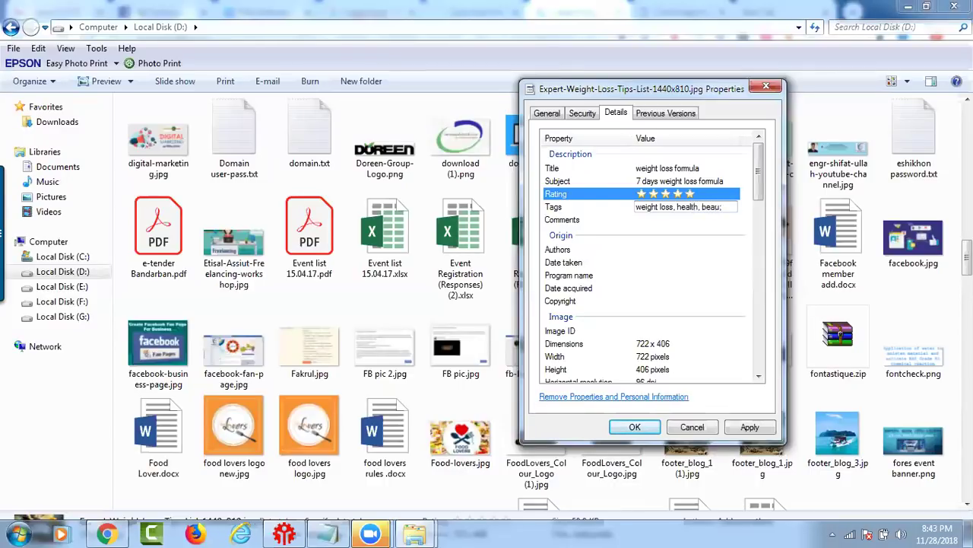
type("h, beauty concept")
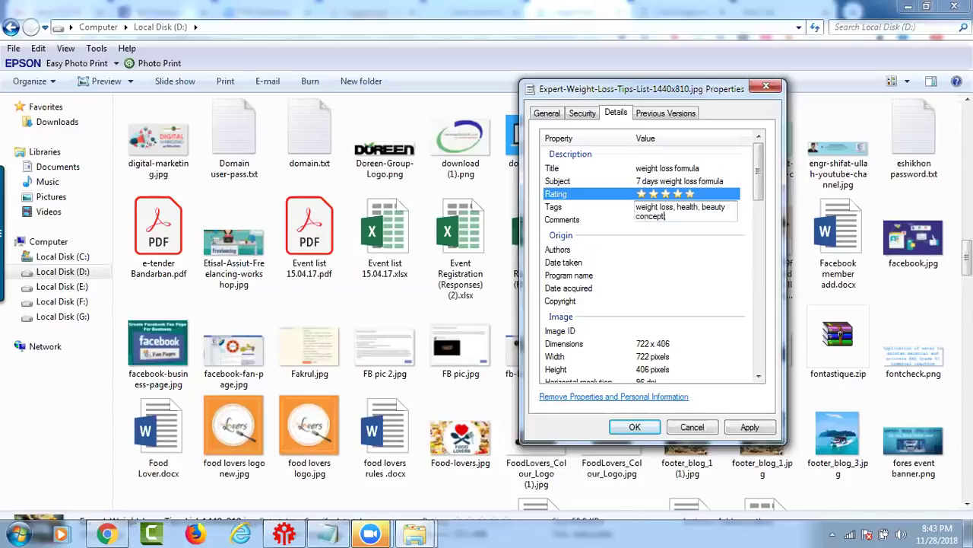
left_click(665, 249)
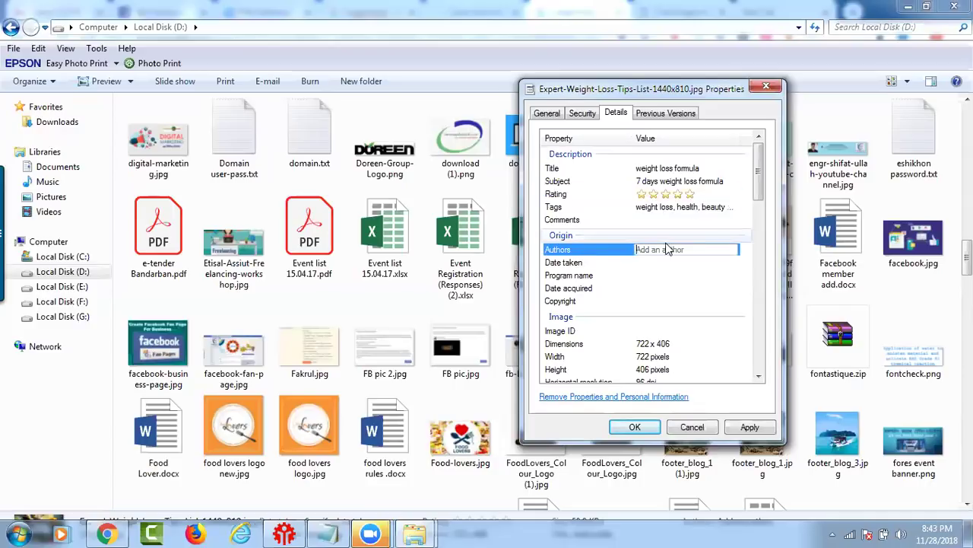
Step: Add a weight-loss comment and set Authors to 'free weight loss'
left_click(601, 220)
left_click(653, 219)
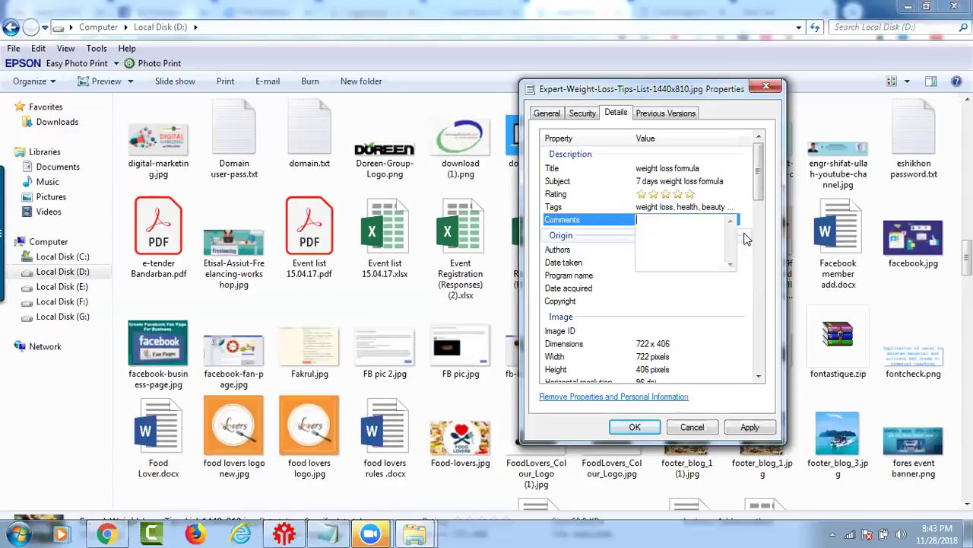
type("weight loss")
left_click(572, 251)
left_click(622, 254)
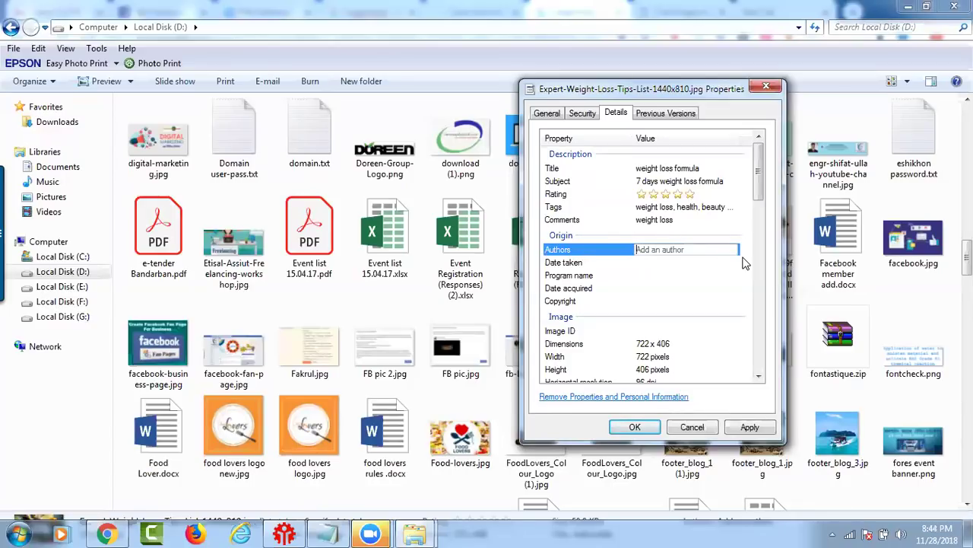
type("free weight loss medicine")
left_click(643, 282)
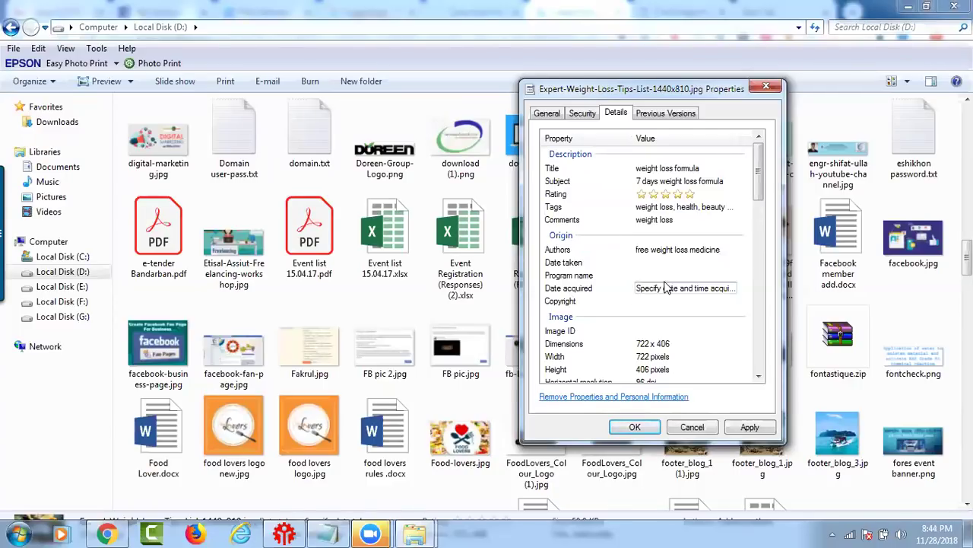
Step: Review the remaining detail fields, then apply and save the metadata changes
scroll(678, 305, "down", 5)
scroll(678, 304, "down", 3)
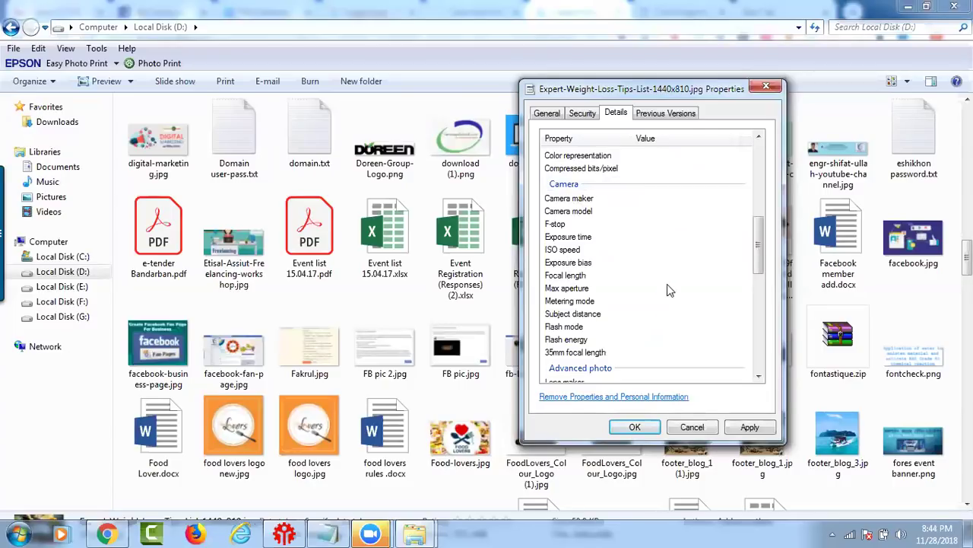
scroll(669, 293, "down", 3)
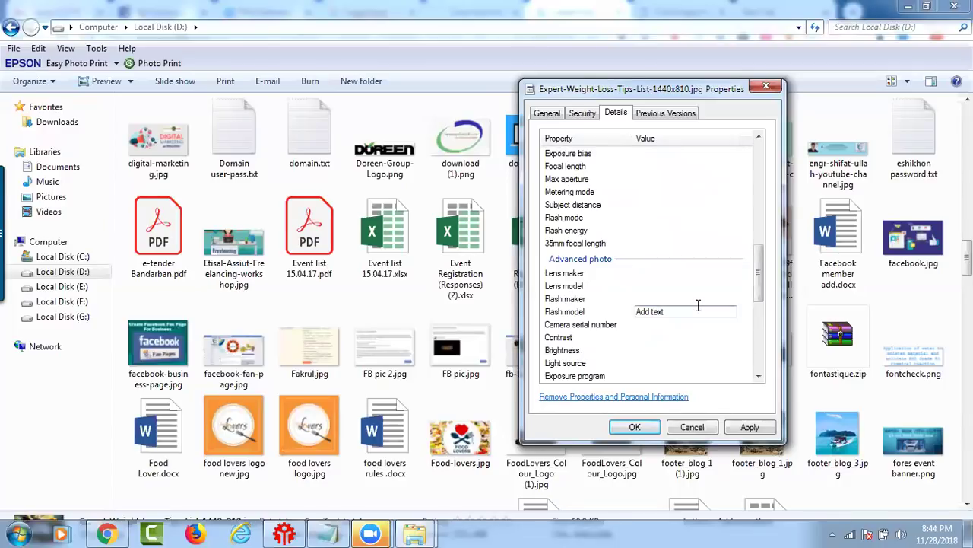
scroll(688, 311, "down", 4)
scroll(688, 312, "down", 3)
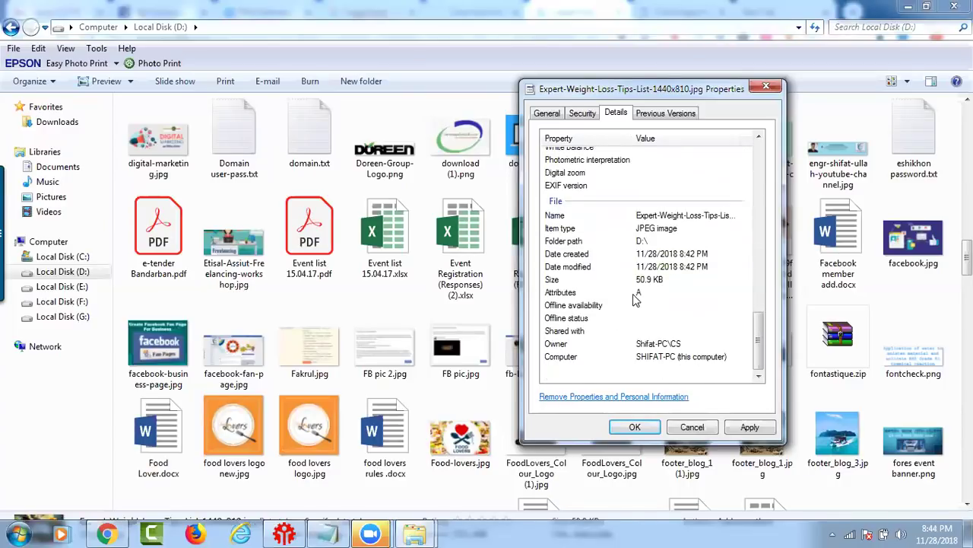
scroll(636, 299, "up", 4)
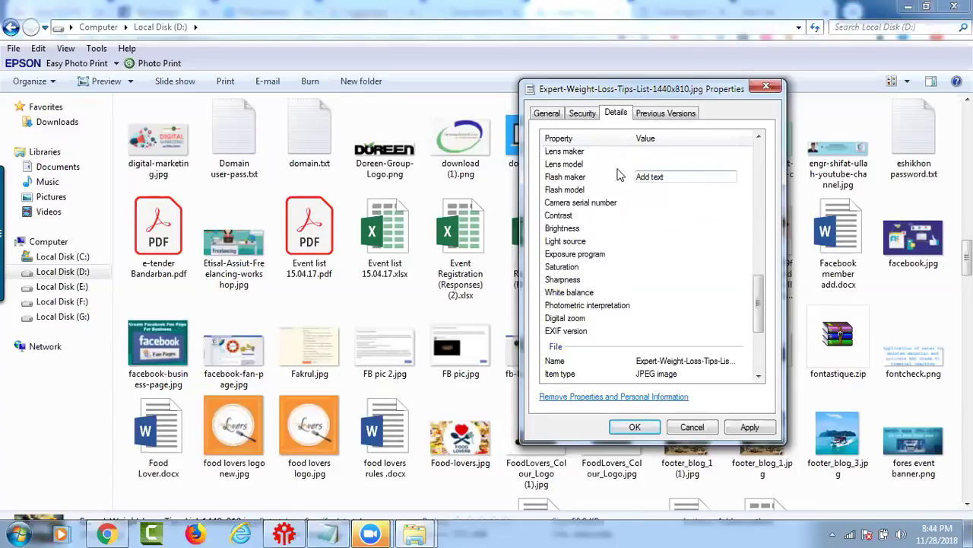
scroll(667, 298, "down", 4)
scroll(700, 319, "up", 8)
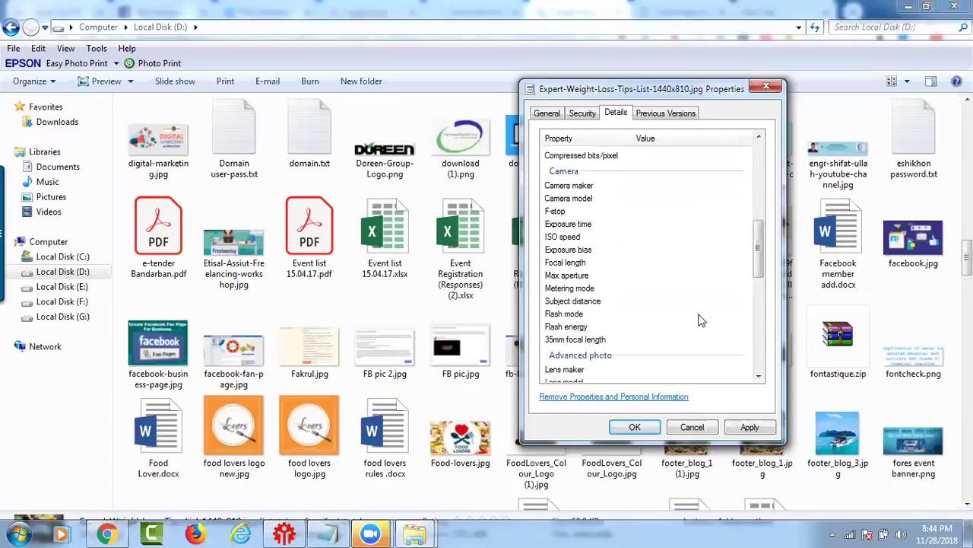
scroll(700, 319, "up", 6)
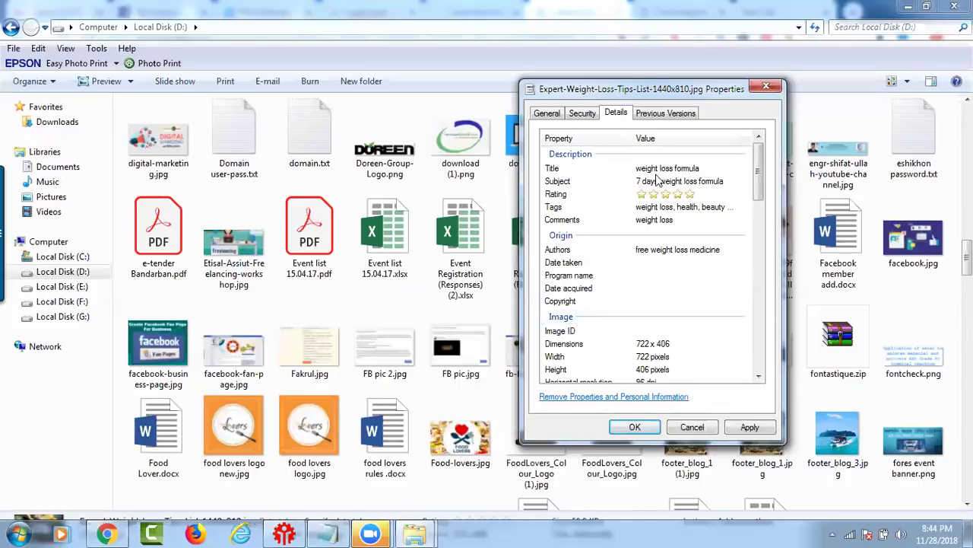
left_click(747, 428)
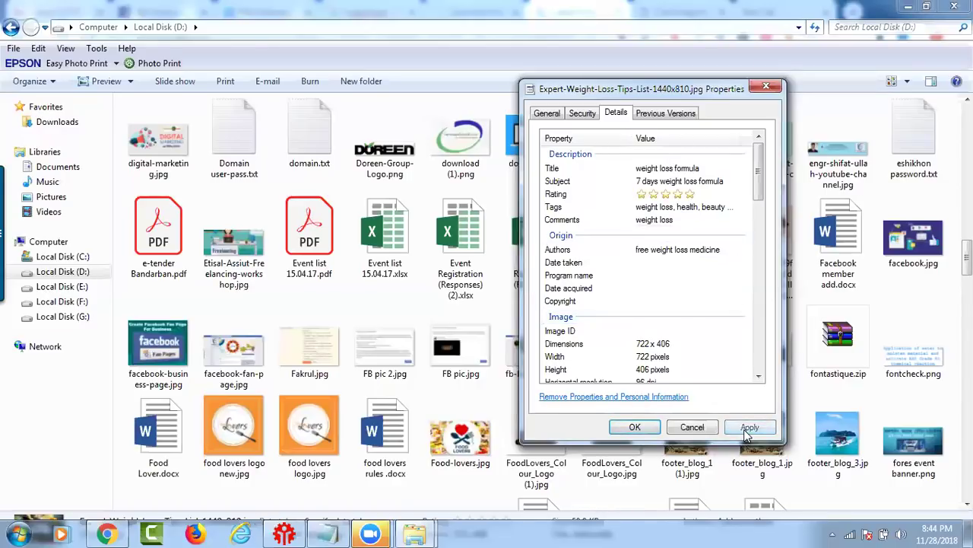
left_click(635, 428)
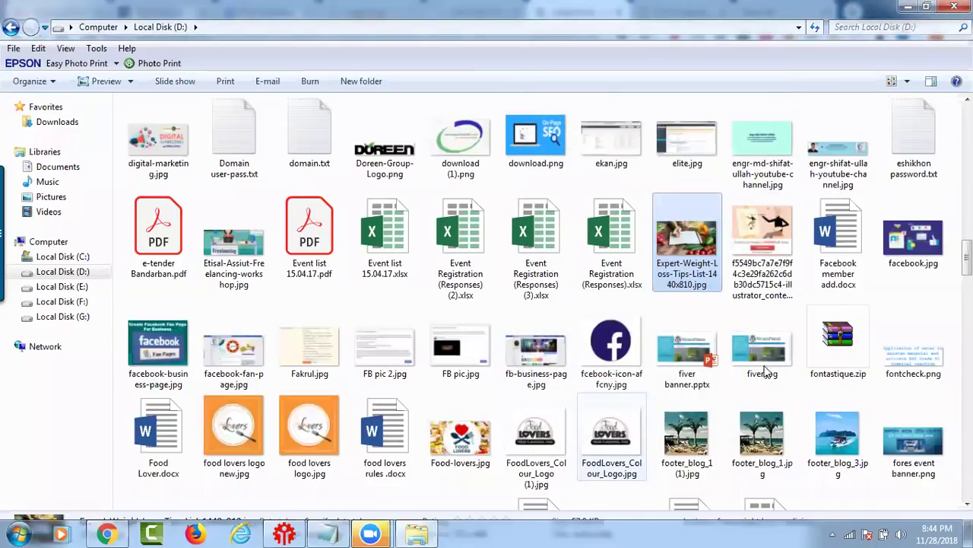
Step: Rename the image to free-weight-loss-tips-and-techniques.jpg and minimize the Explorer window
right_click(687, 283)
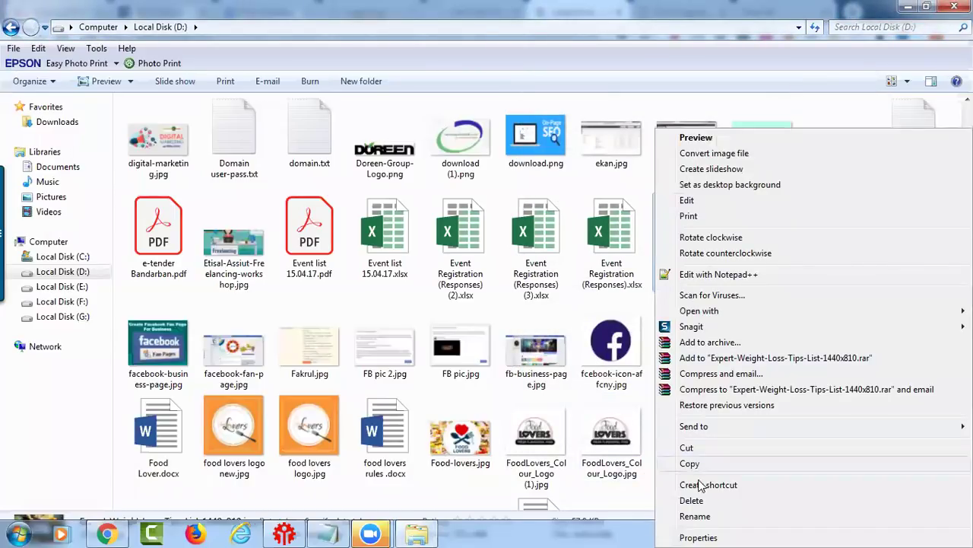
left_click(709, 516)
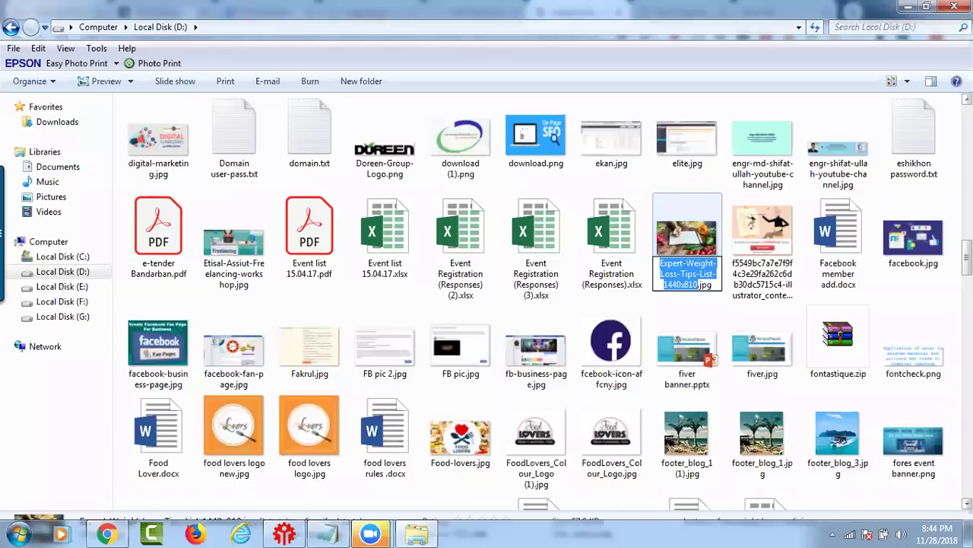
type("free")
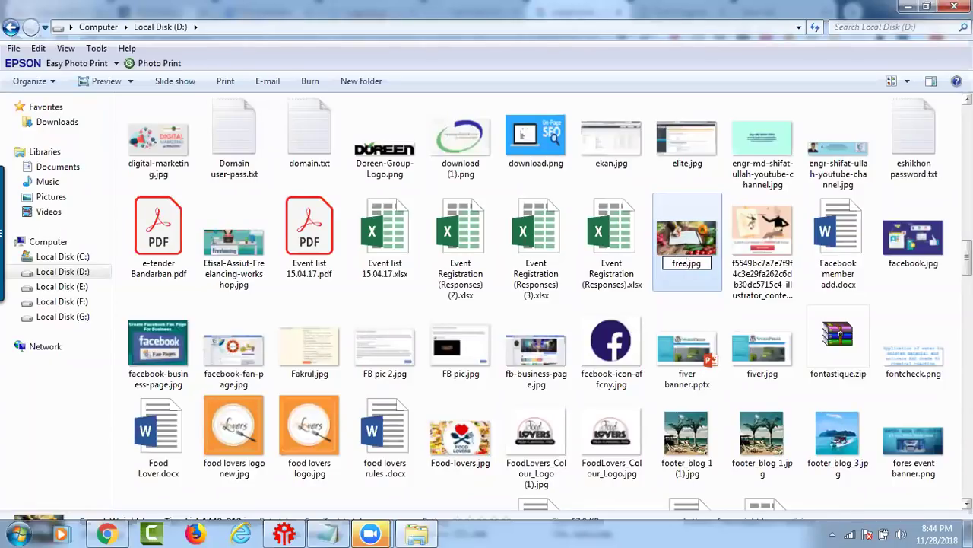
type("-weight-loss")
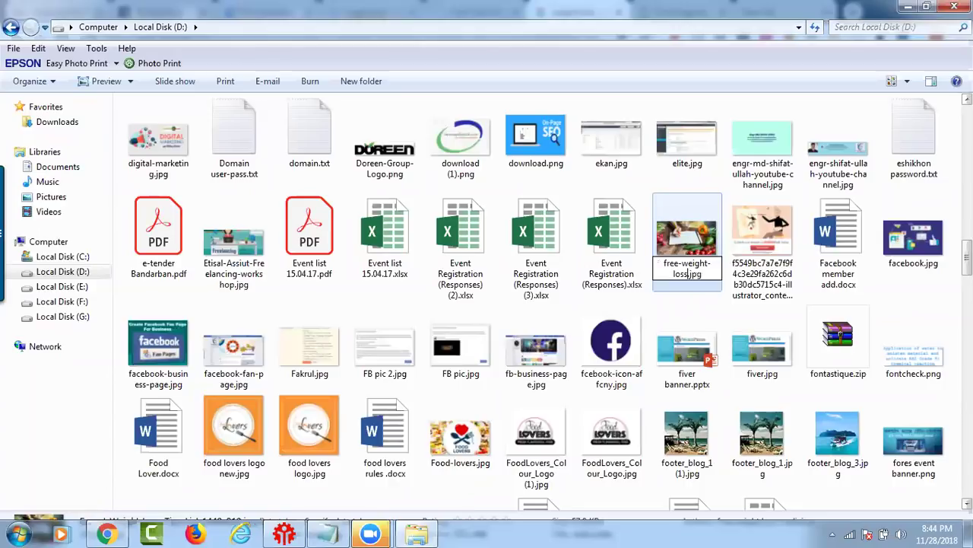
type("-tips-and-techniques")
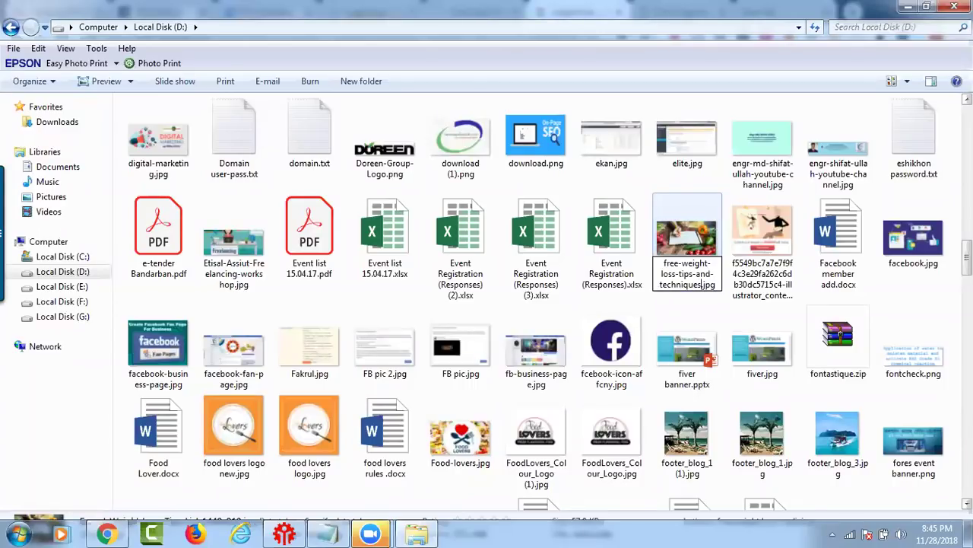
left_click(654, 303)
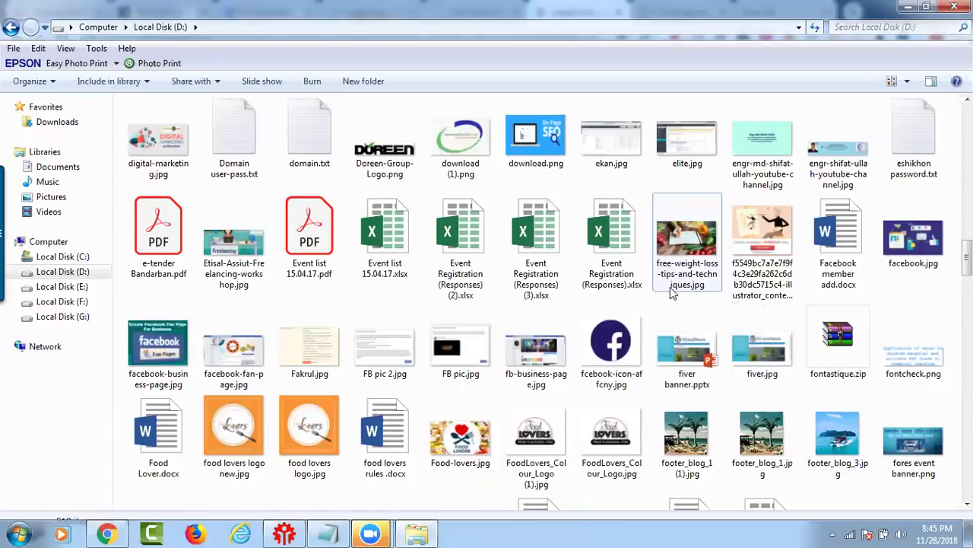
left_click(910, 7)
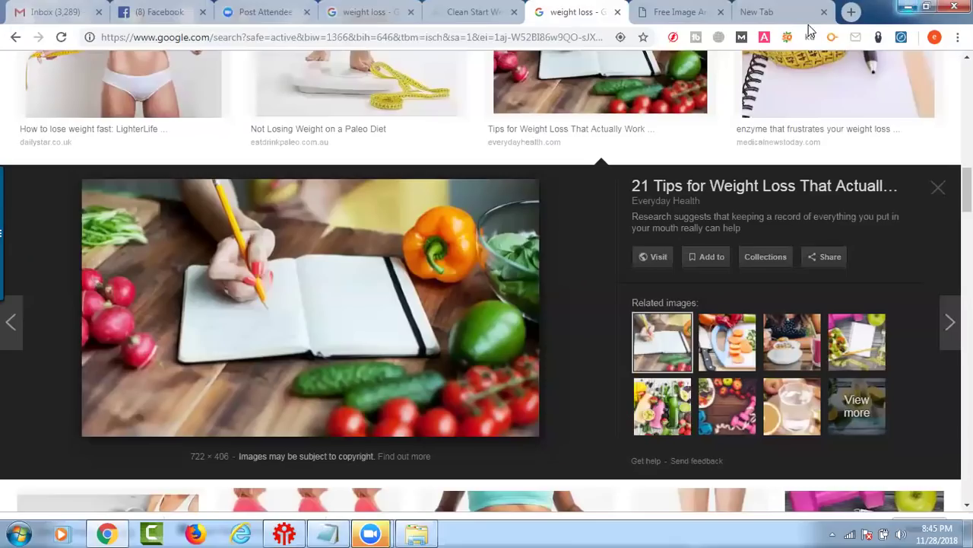
Step: Close the weight loss results tab, search google.com+, and go to Google+ from the apps grid
left_click(618, 12)
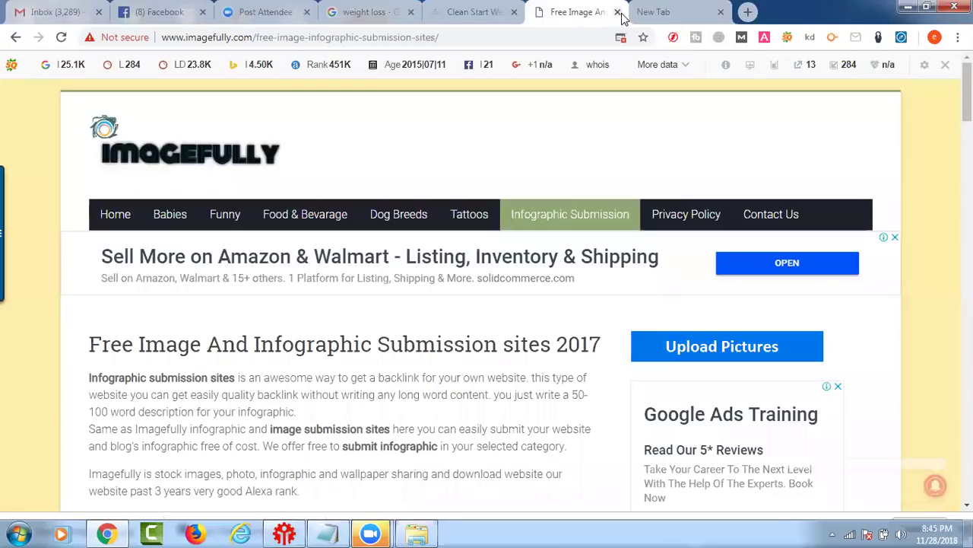
left_click(546, 36)
type("goog")
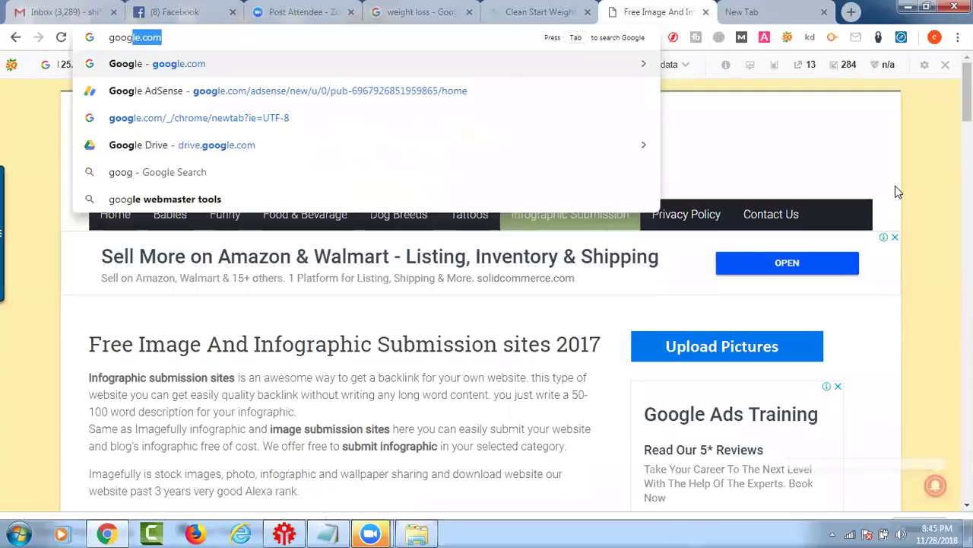
key("Right")
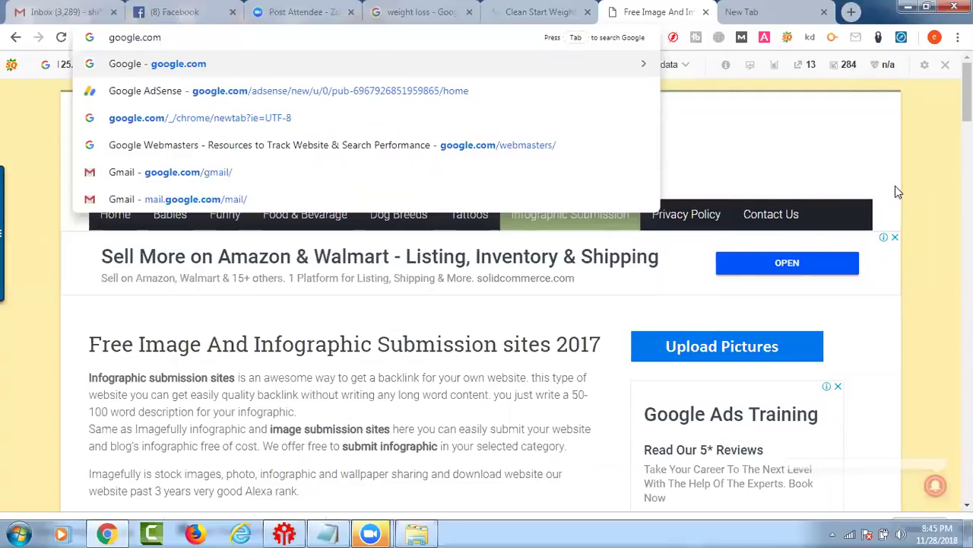
type("+")
key("Return")
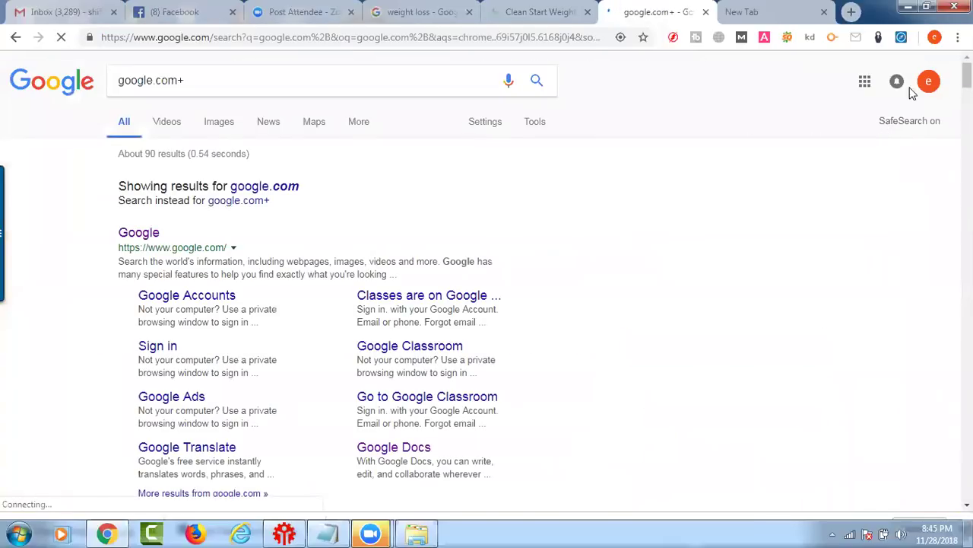
left_click(870, 96)
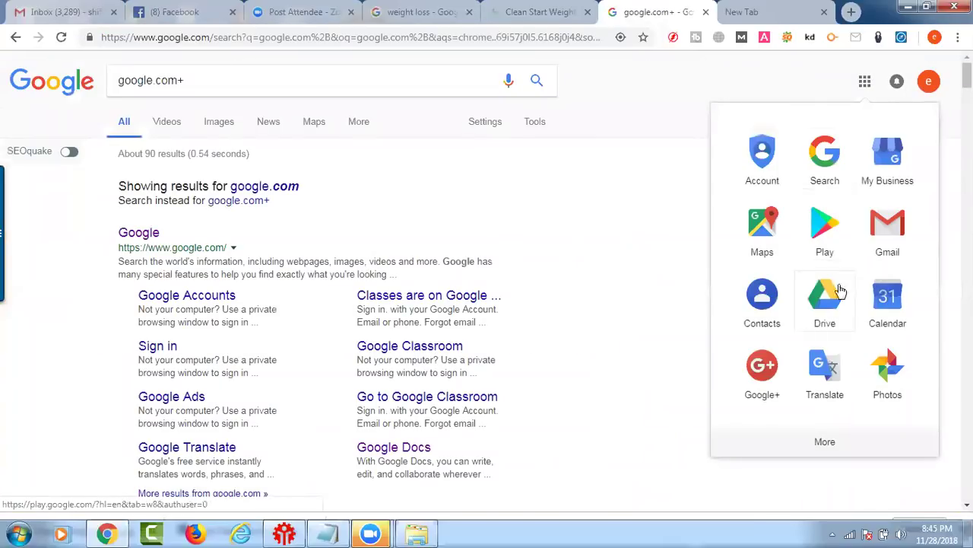
left_click(770, 368)
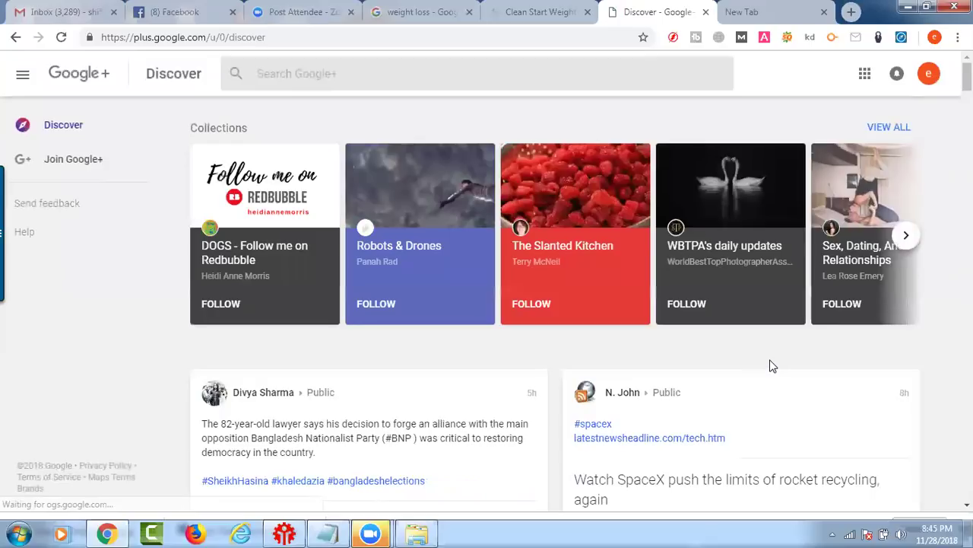
Step: Join Google+ with a public profile, skip the avatar, and view the new profile page
left_click(75, 160)
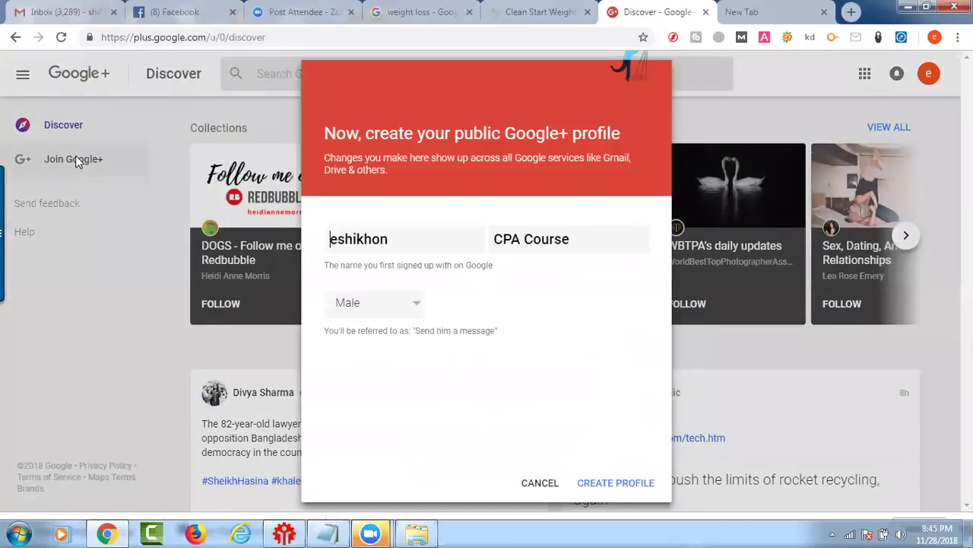
left_click(616, 487)
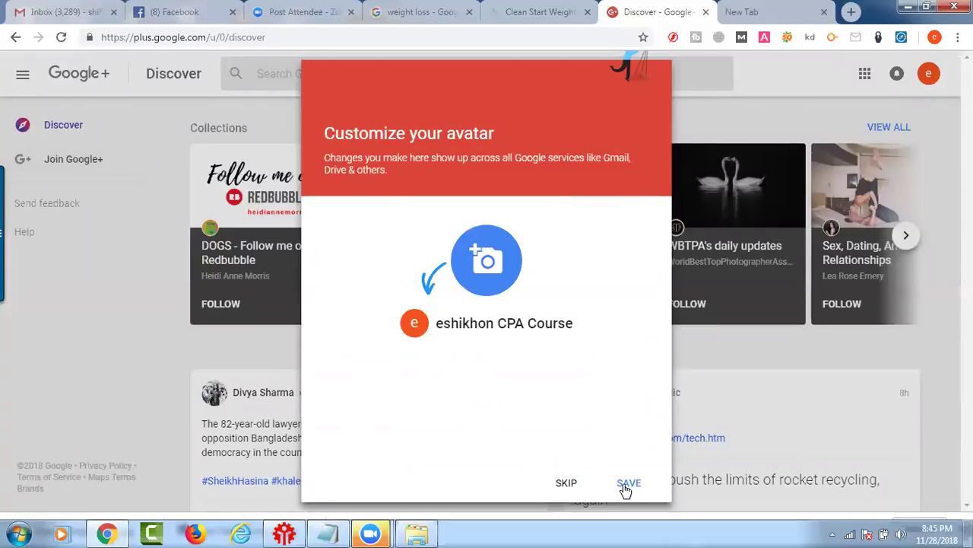
left_click(566, 485)
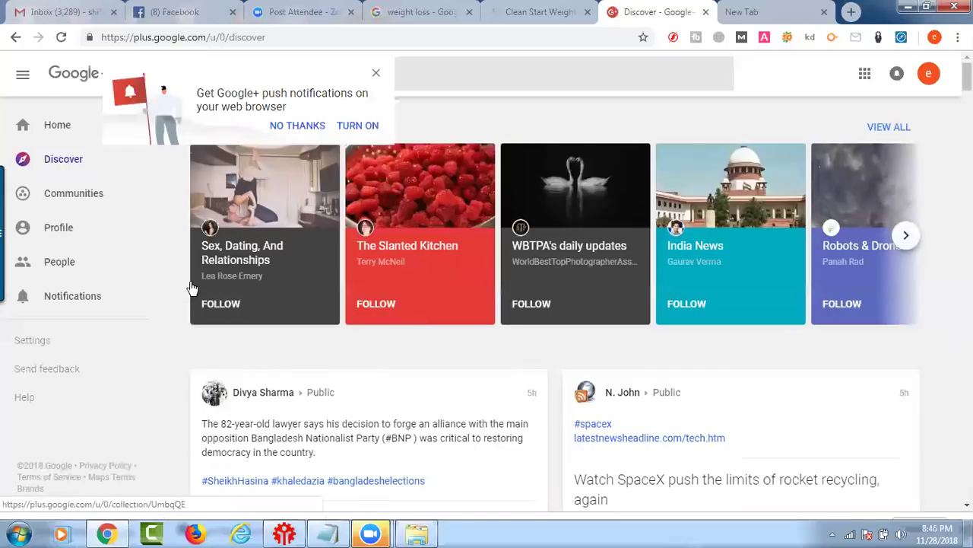
left_click(54, 229)
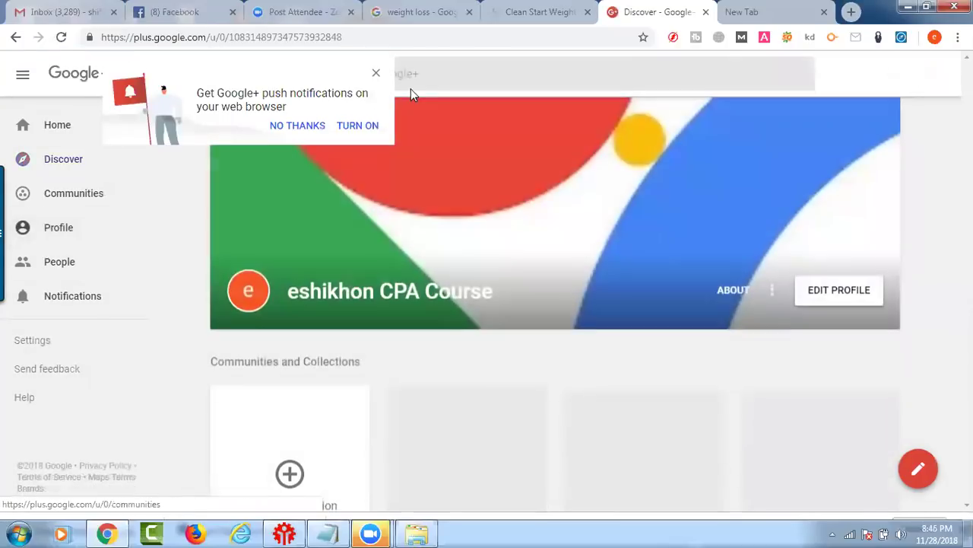
left_click(375, 73)
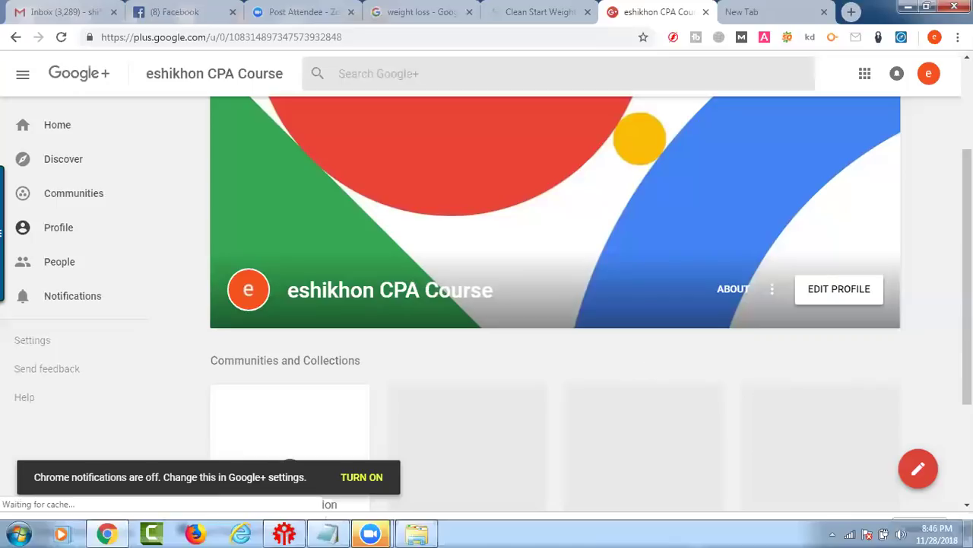
scroll(567, 352, "down", 2)
scroll(571, 360, "up", 3)
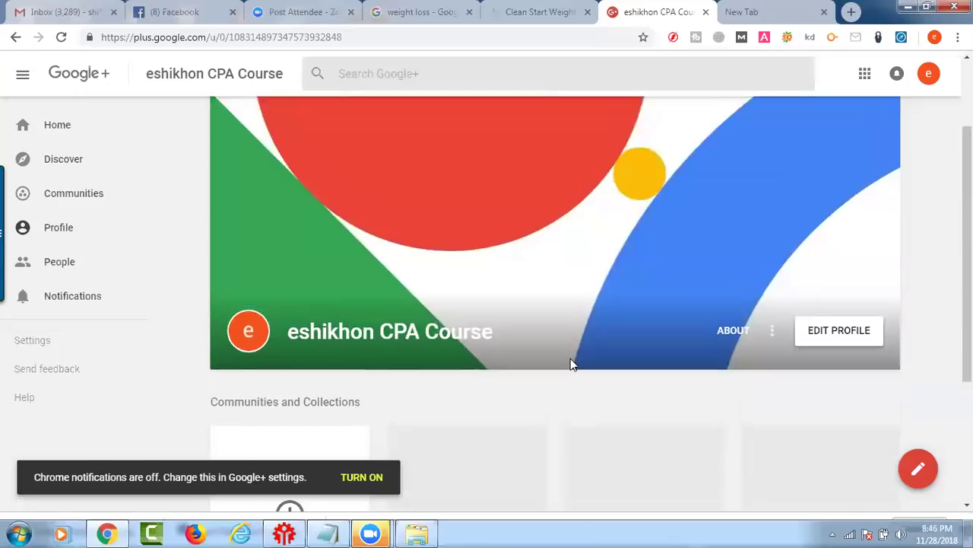
scroll(365, 411, "down", 2)
Step: Create a public 'weight loss' collection with a weight loss tagline
left_click(282, 376)
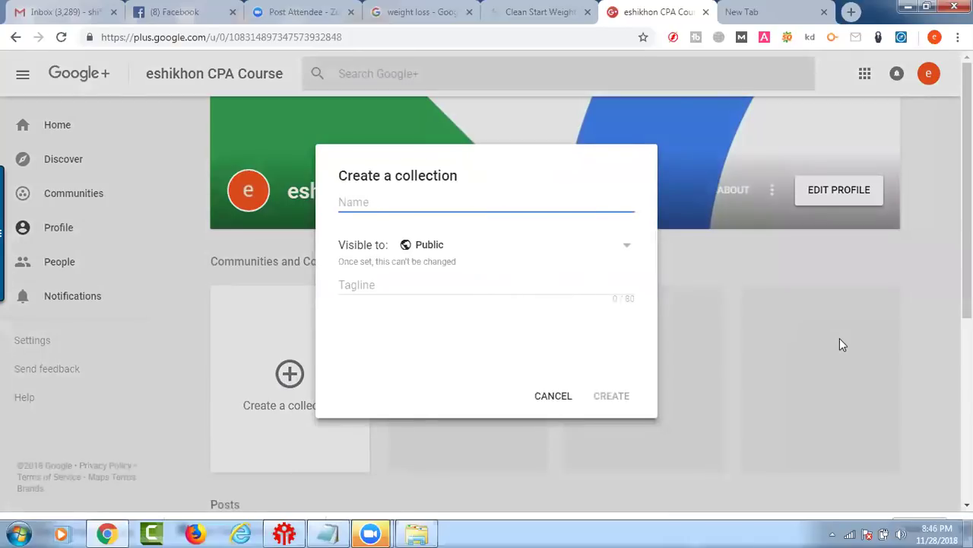
type("weight loss")
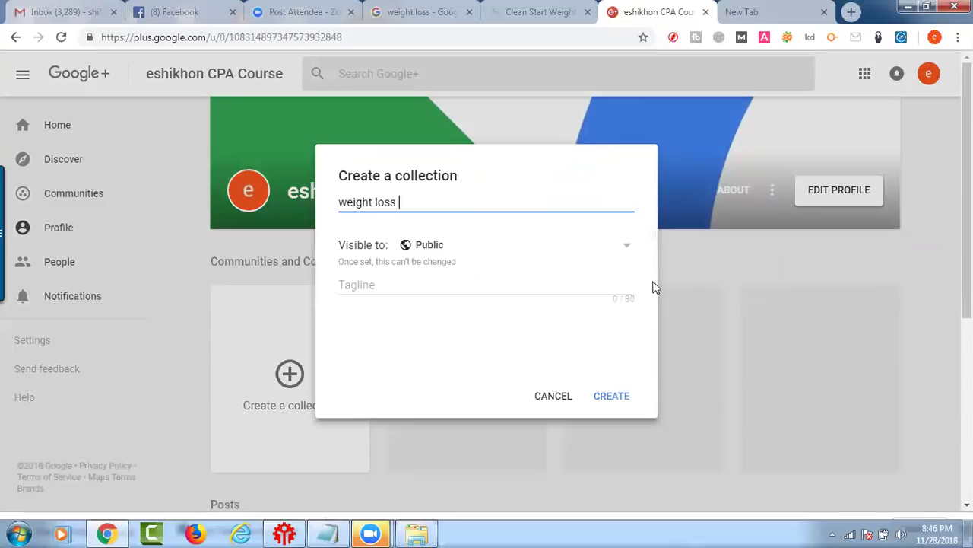
left_click(474, 288)
type("weight loss")
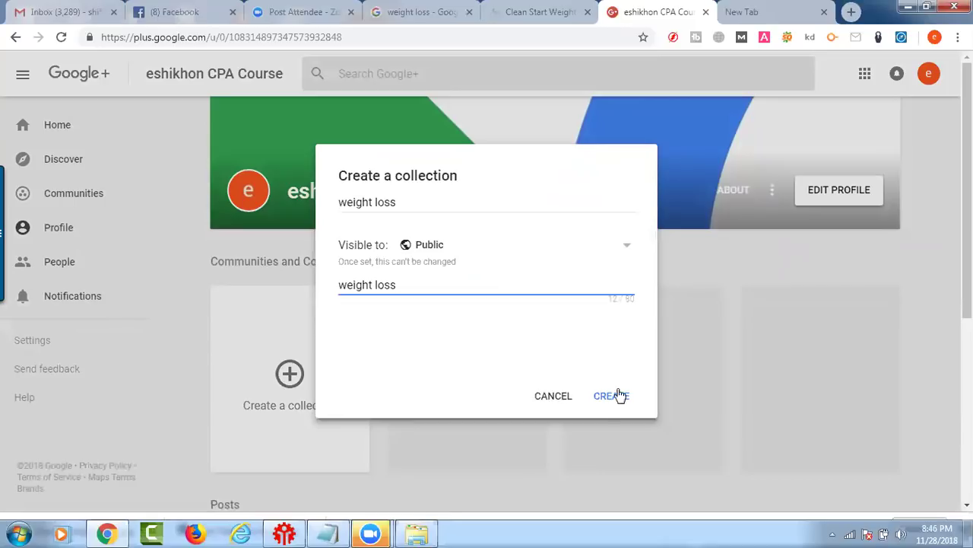
left_click(611, 397)
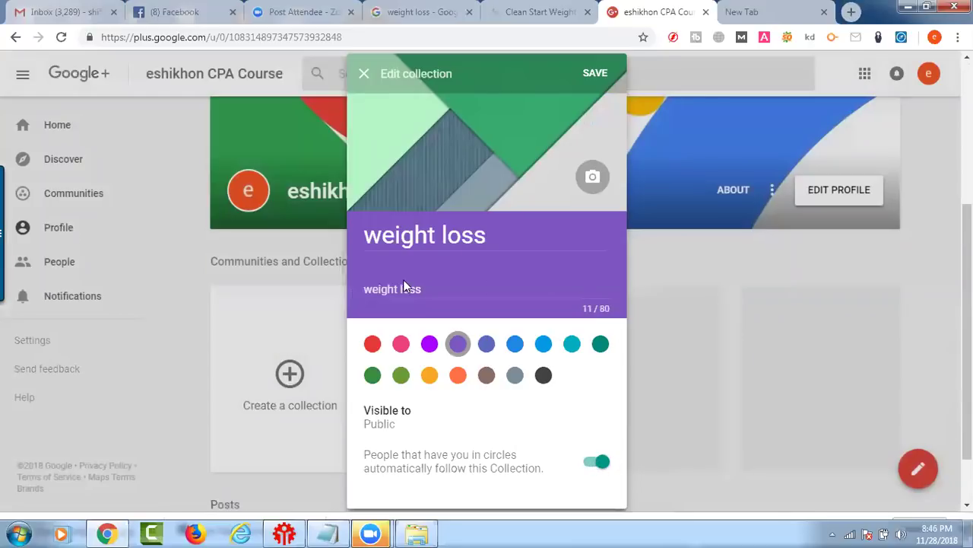
Step: Begin uploading a cover photo for the collection from the computer
left_click(592, 176)
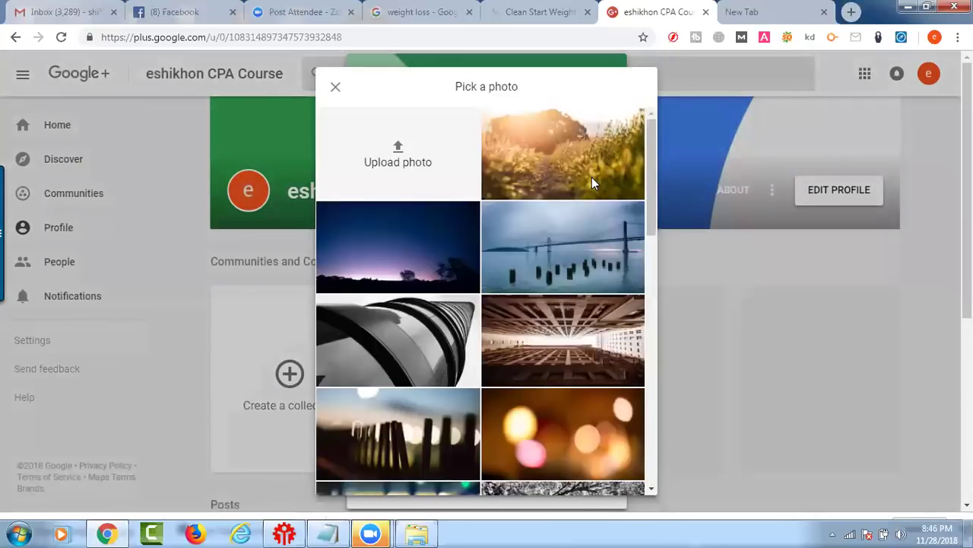
left_click(415, 166)
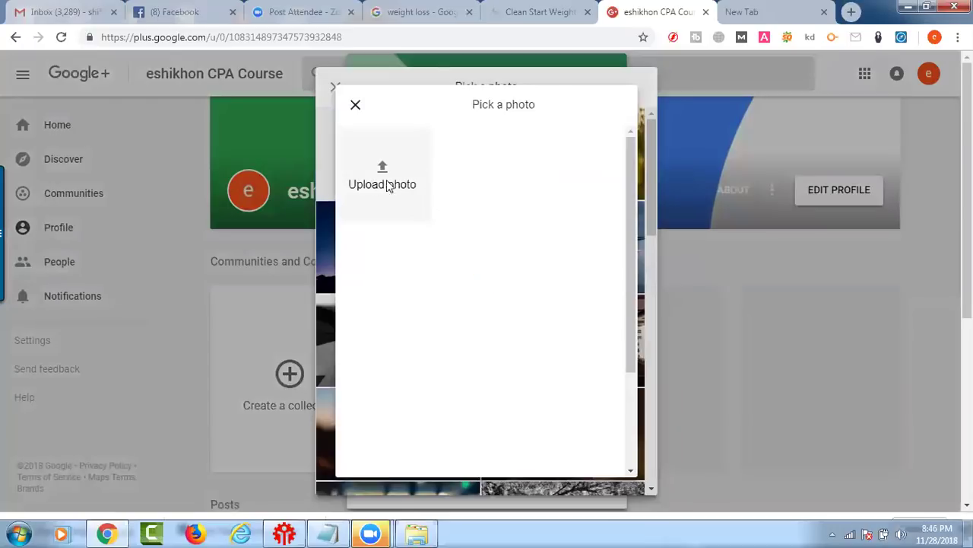
left_click(375, 184)
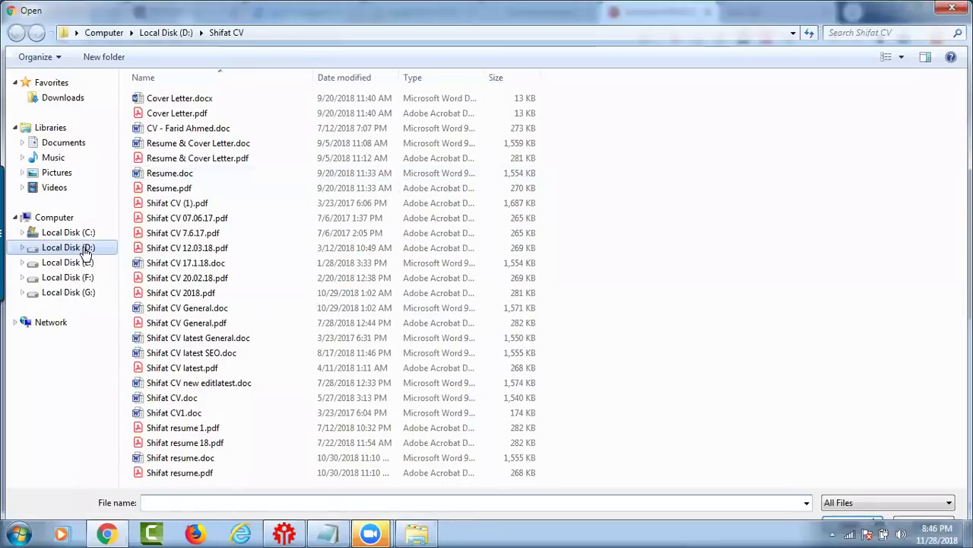